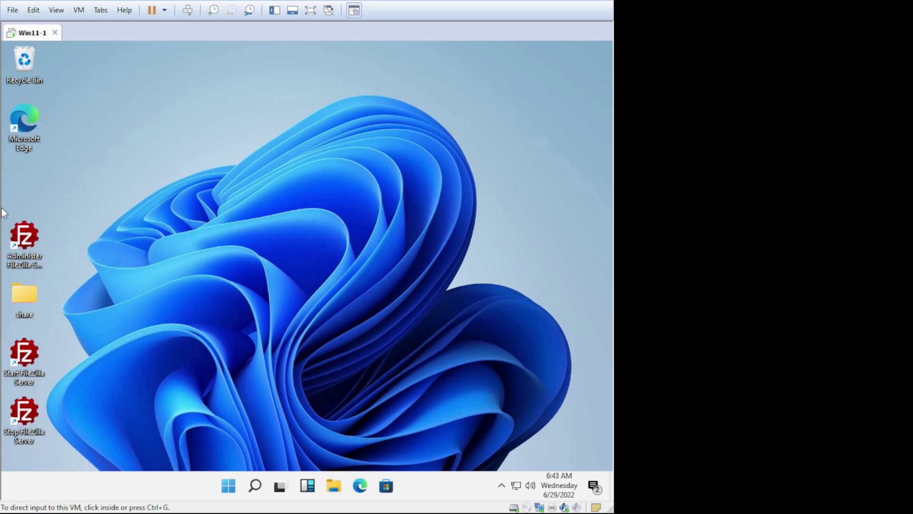
# Step: Open Disk Management and select Disk 0's 498 MB recovery partition
pyautogui.rightClick(230, 487)
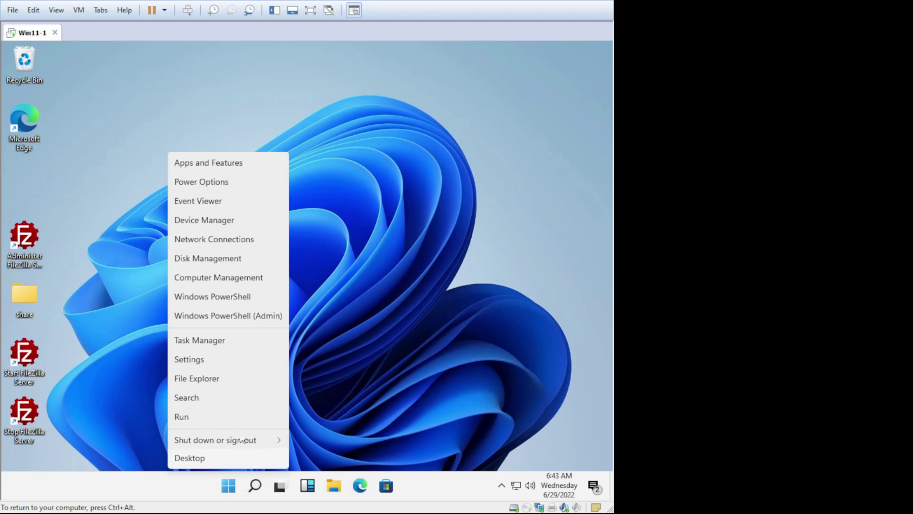
pyautogui.click(223, 257)
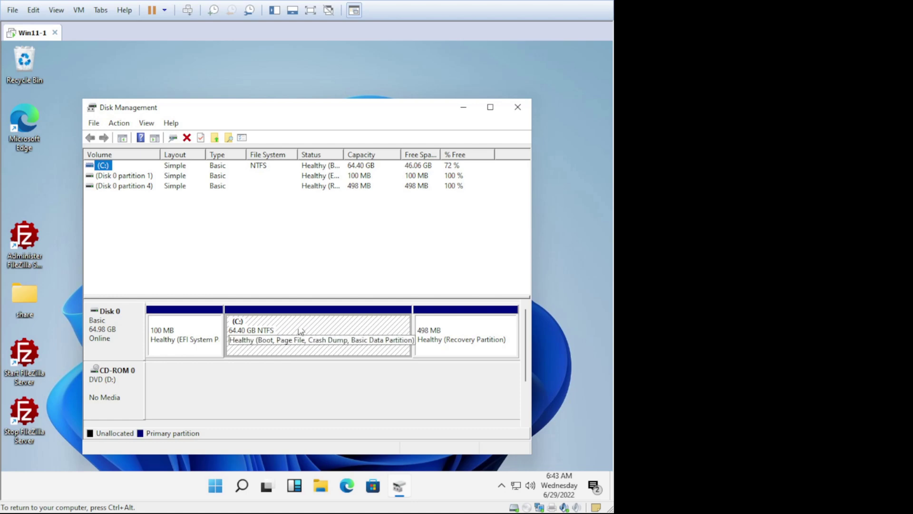
pyautogui.click(448, 330)
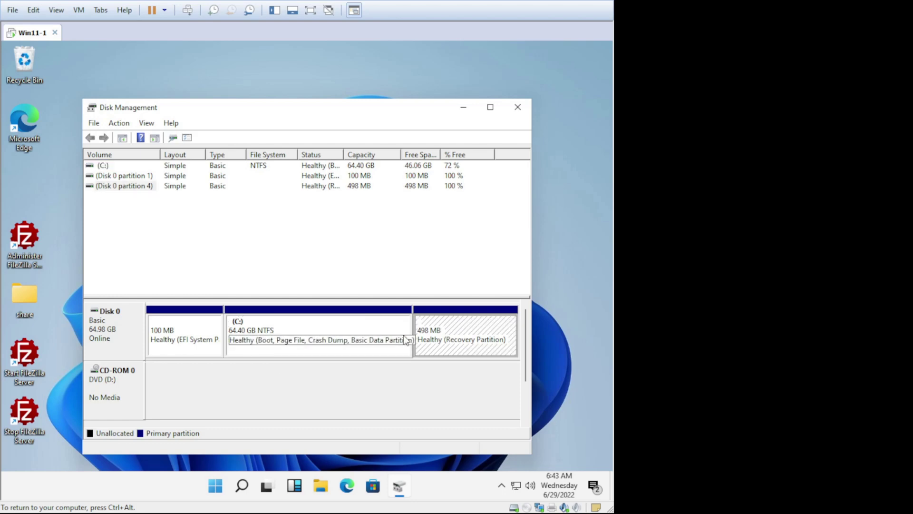
# Step: Shut down the Windows 11 guest from the Start quick-link menu
pyautogui.rightClick(219, 492)
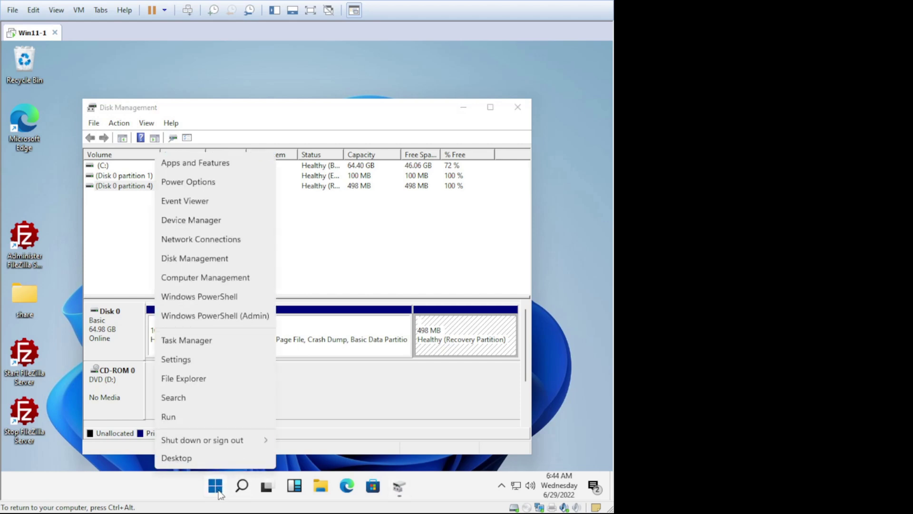
pyautogui.moveTo(237, 442)
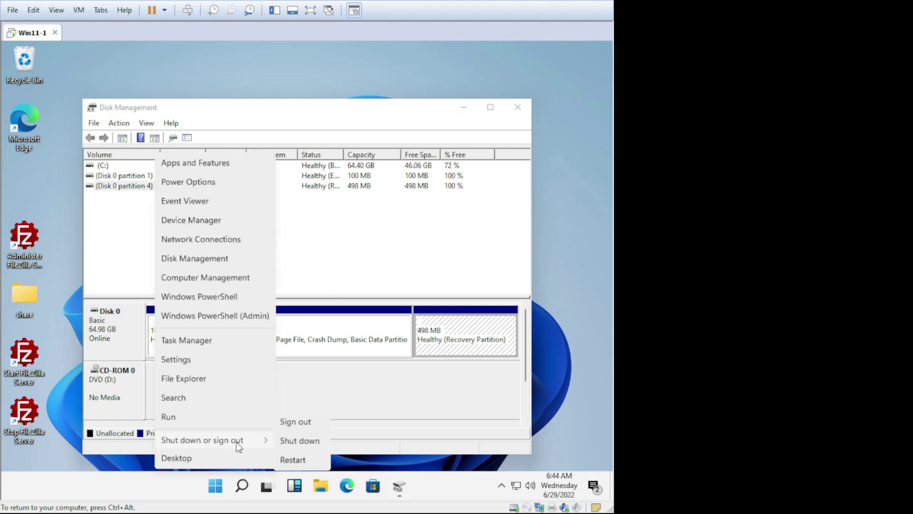
pyautogui.click(305, 443)
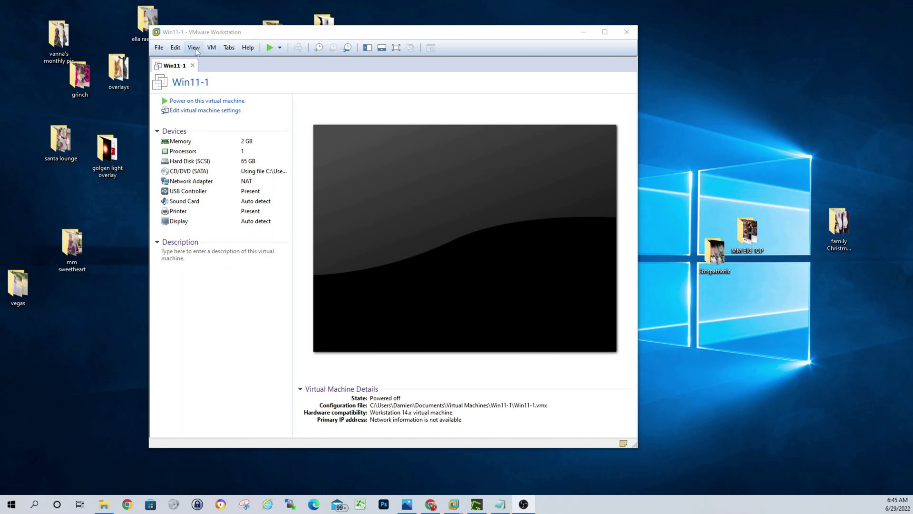
# Step: Expand the Win11-1 Hard Disk (SCSI) from 65 GB to 70 GB in VM Settings
pyautogui.click(211, 48)
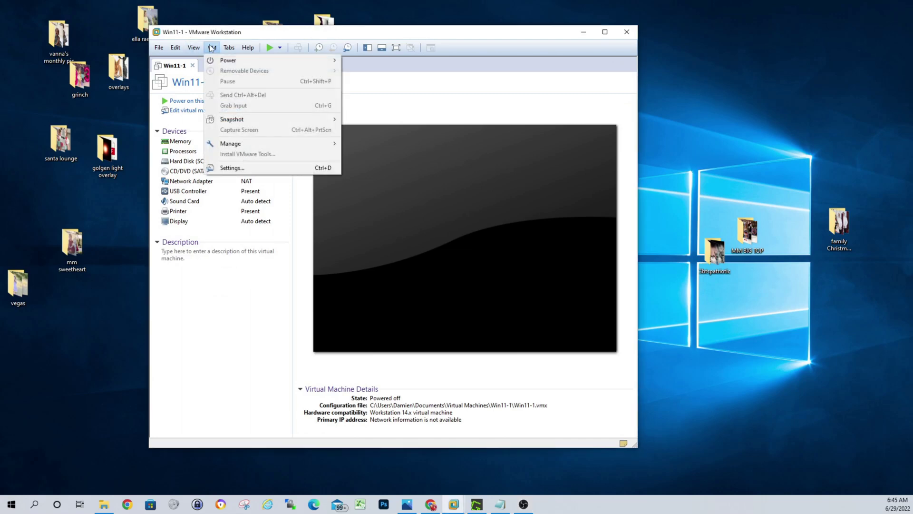
pyautogui.click(238, 169)
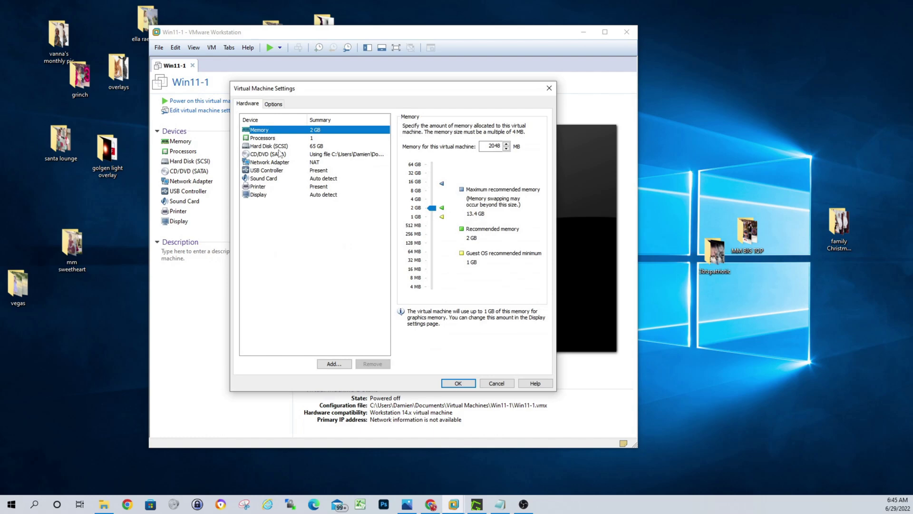
pyautogui.click(279, 147)
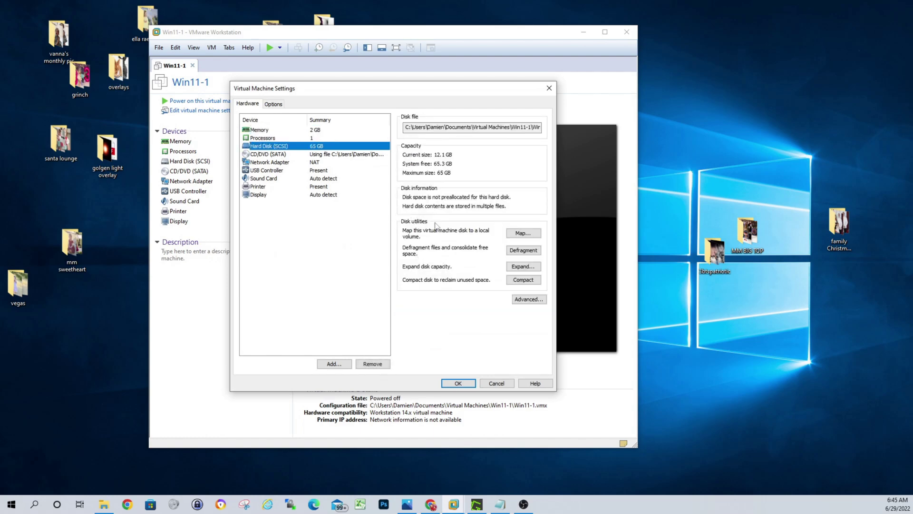
pyautogui.click(507, 268)
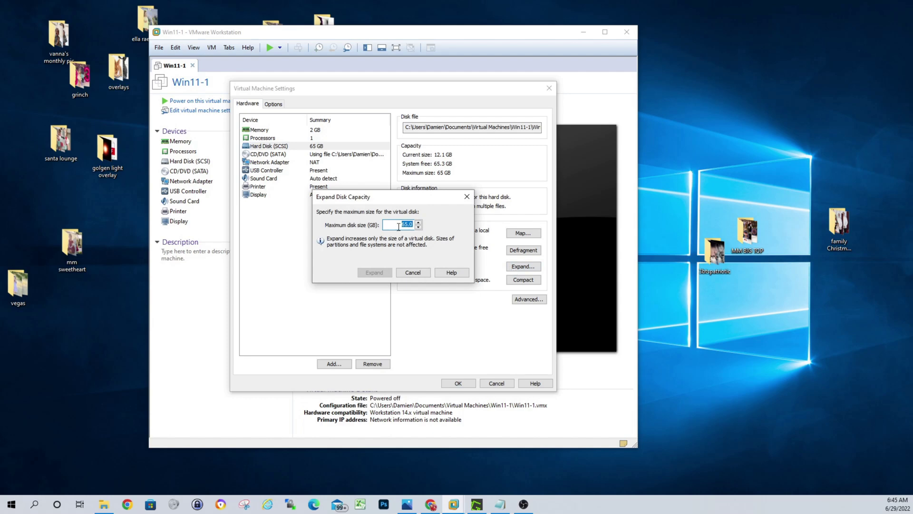
pyautogui.click(403, 224)
pyautogui.hotkey('ctrl', 'a')
pyautogui.write('70')
pyautogui.click(373, 273)
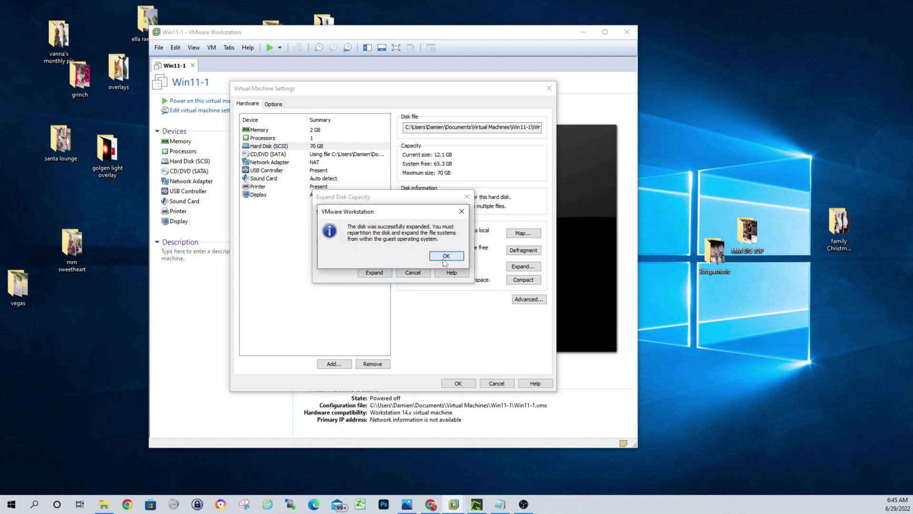
pyautogui.click(446, 256)
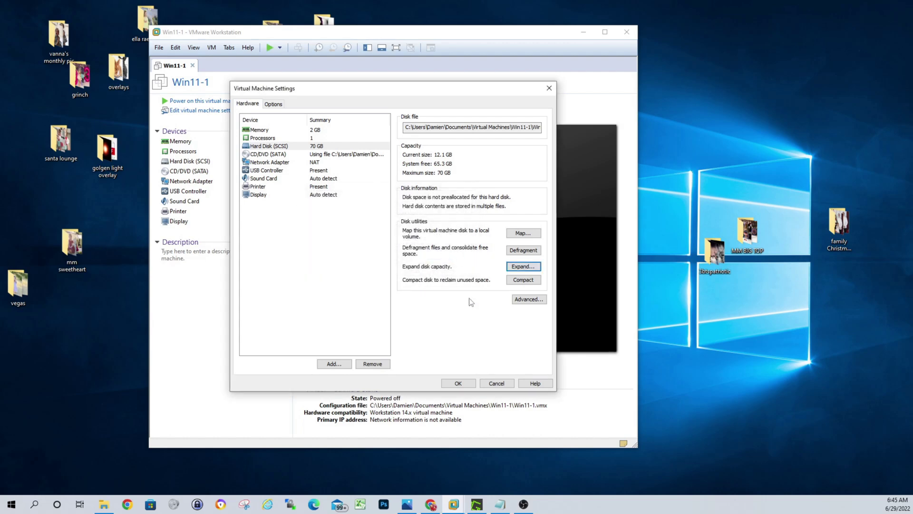
pyautogui.click(458, 383)
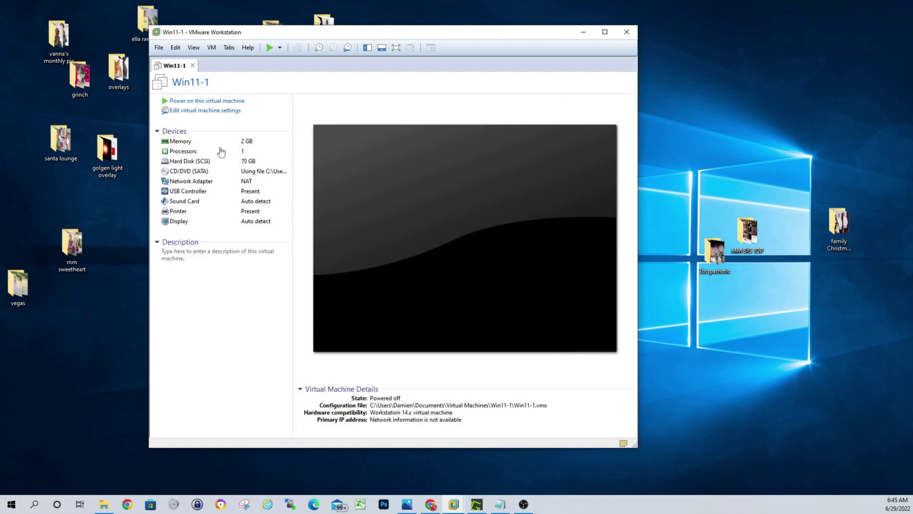
# Step: Power on Win11-1 and dismiss the Removable Devices notice
pyautogui.click(198, 101)
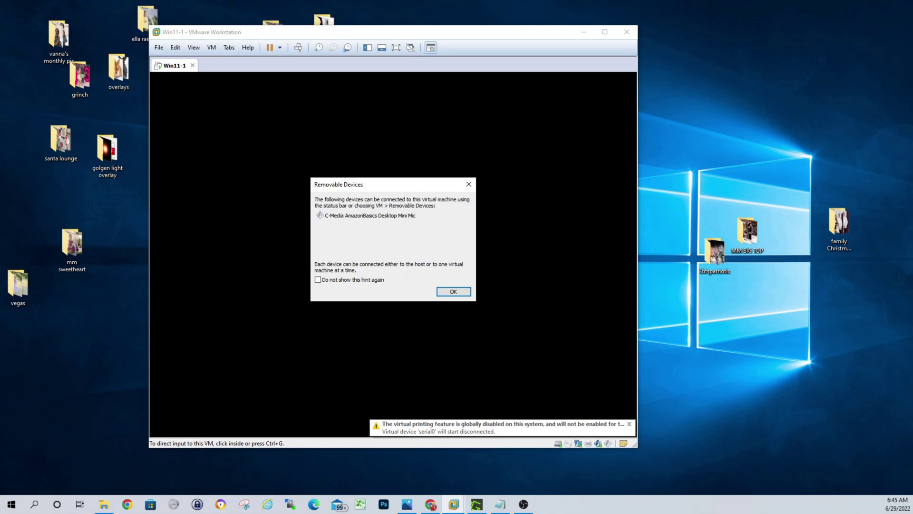
pyautogui.press('Return')
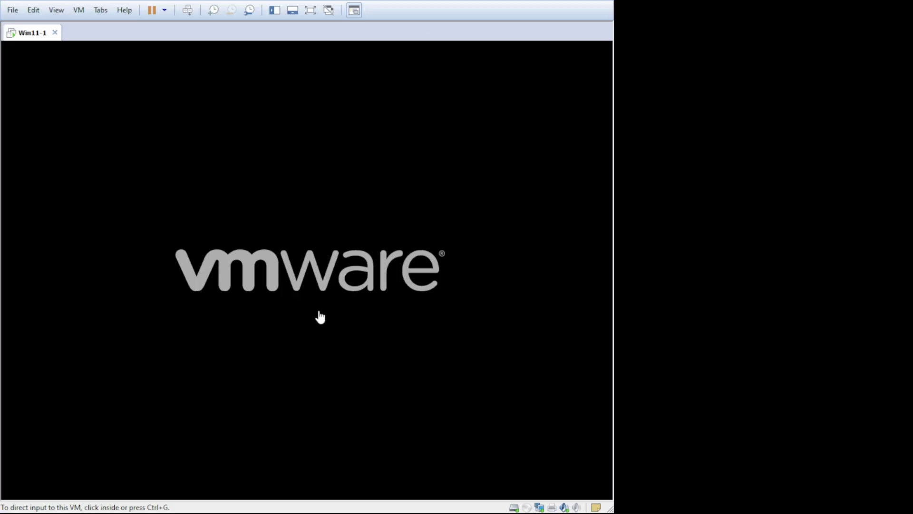
pyautogui.click(319, 312)
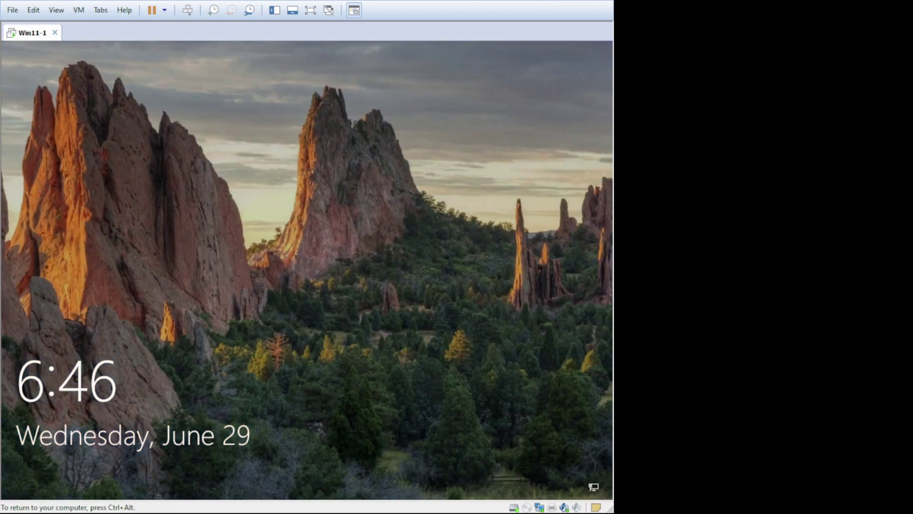
# Step: Sign in to Windows 11 with the account password
pyautogui.press('space')
pyautogui.write('••')
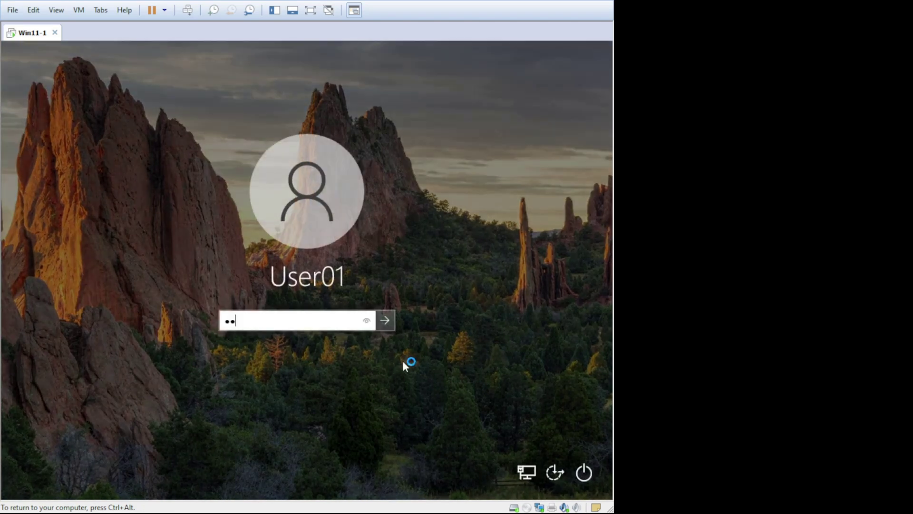
pyautogui.write('••••••••')
pyautogui.press('Return')
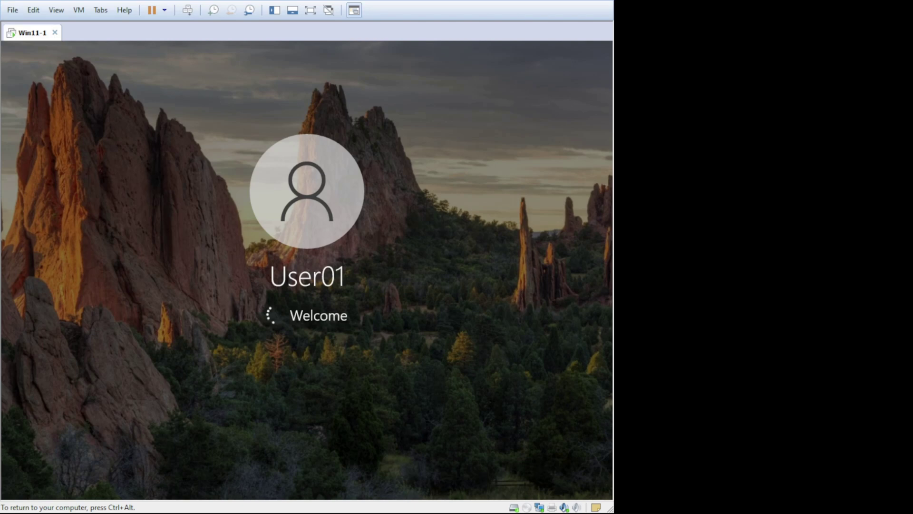
pyautogui.hotkey('ctrl', 'alt')
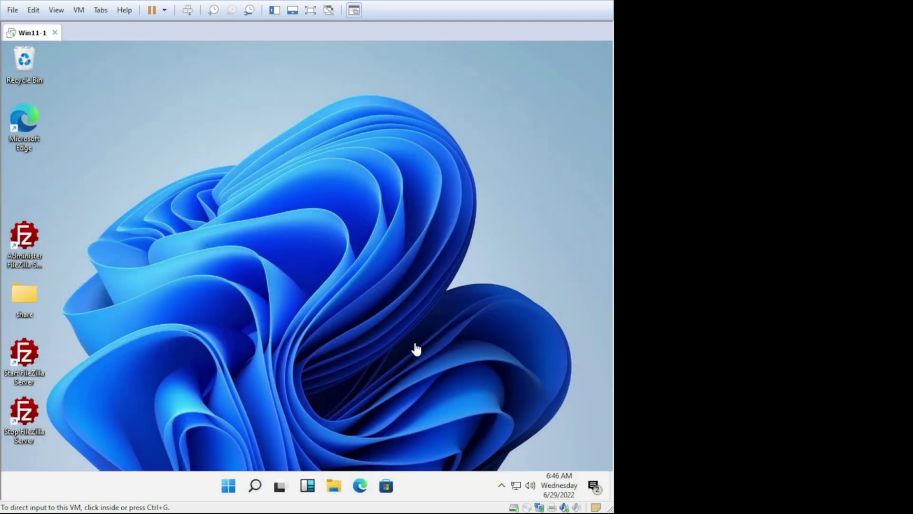
pyautogui.click(300, 361)
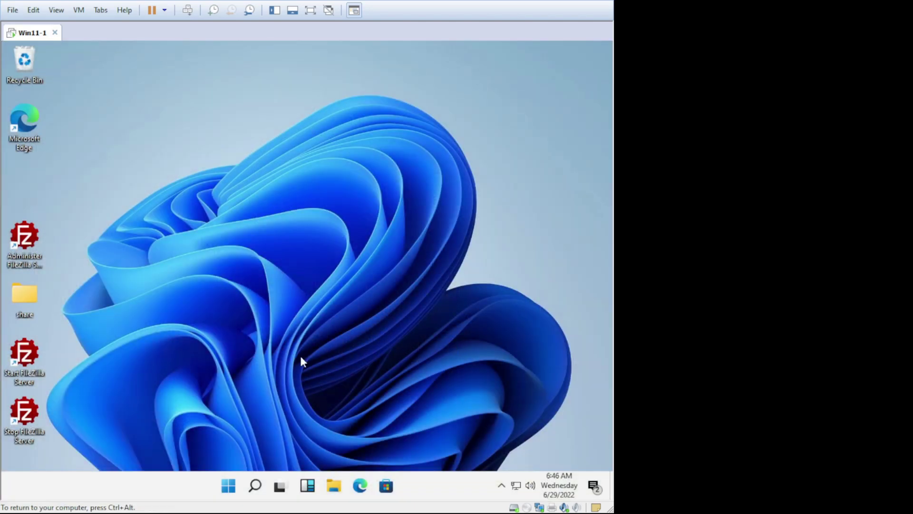
# Step: Reopen Disk Management, minimize FileZilla Server, and inspect C:, recovery and the 5.00 GB unallocated space
pyautogui.rightClick(229, 485)
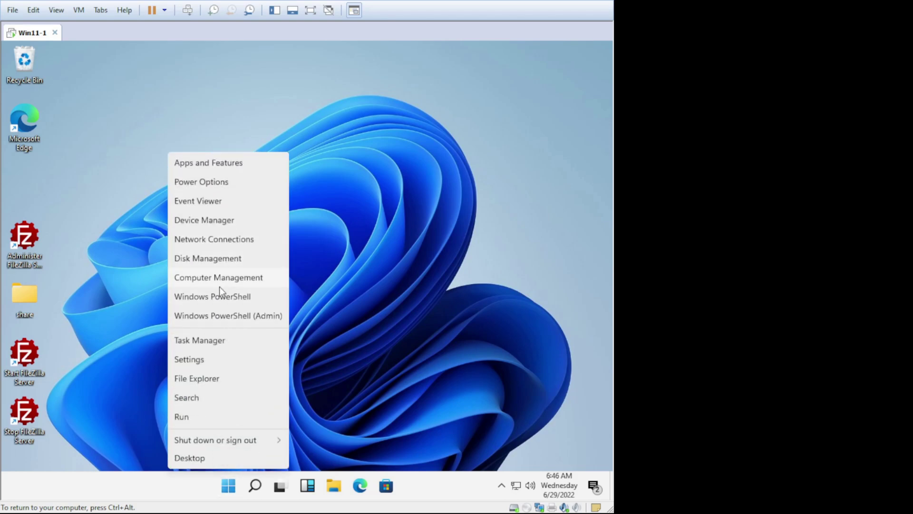
pyautogui.click(218, 261)
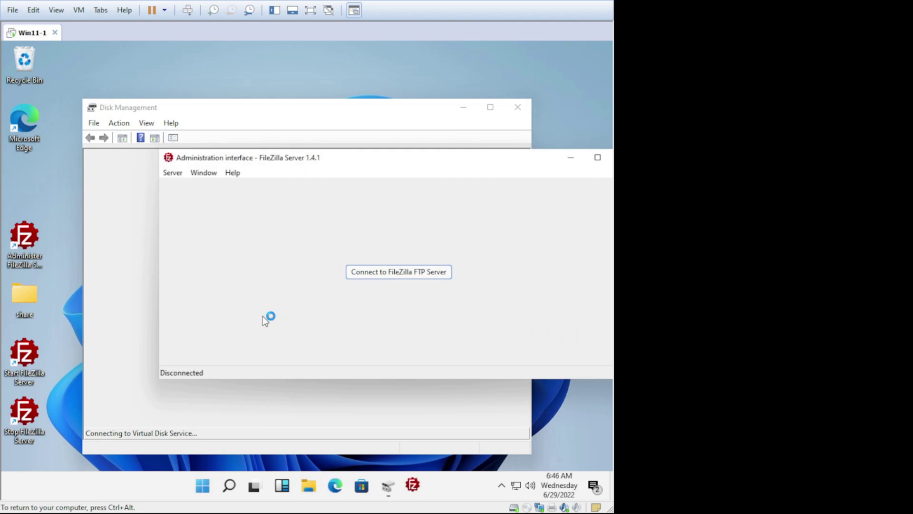
pyautogui.click(572, 158)
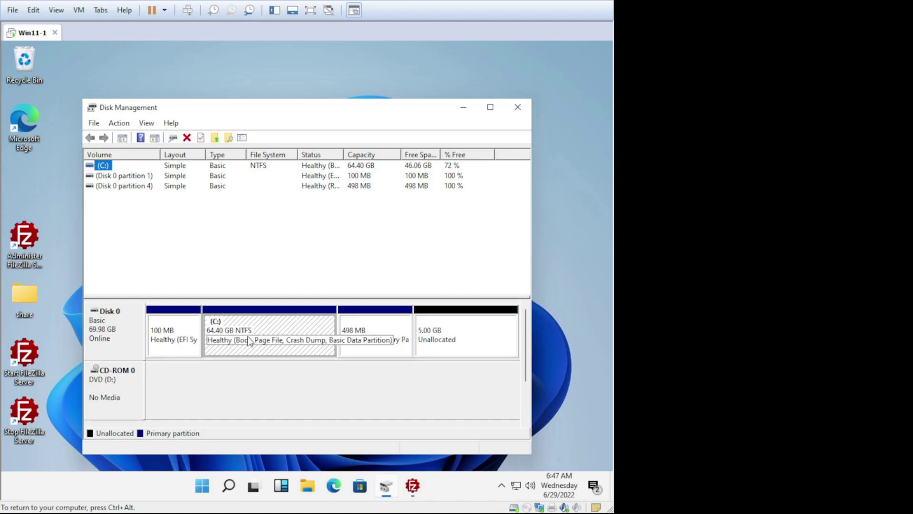
pyautogui.click(248, 339)
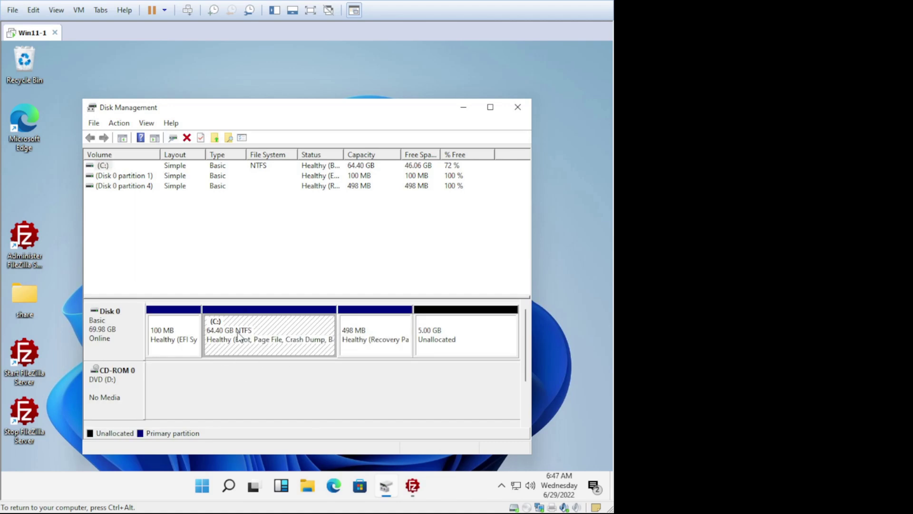
pyautogui.click(373, 336)
pyautogui.click(468, 342)
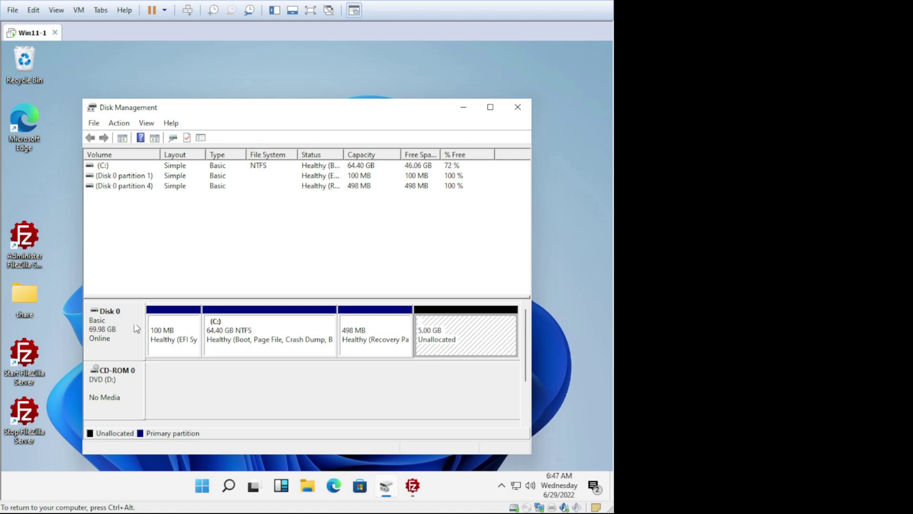
pyautogui.click(252, 335)
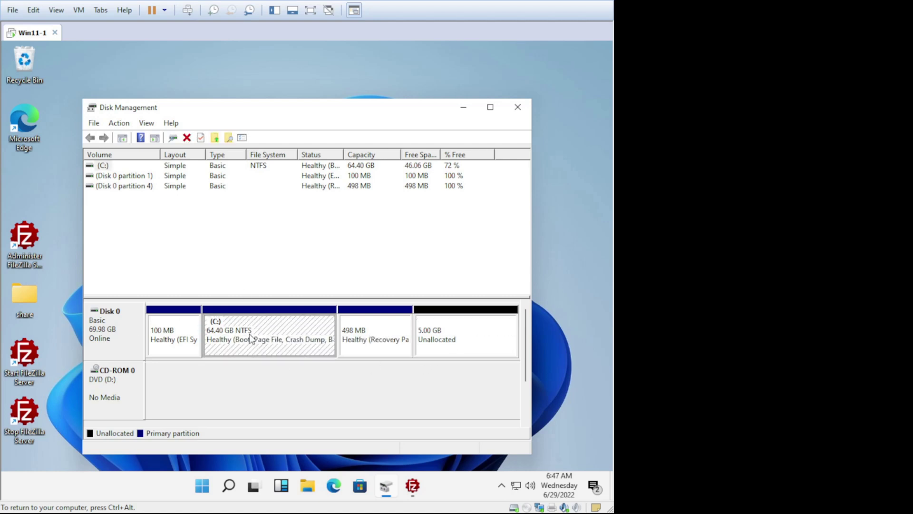
pyautogui.rightClick(273, 325)
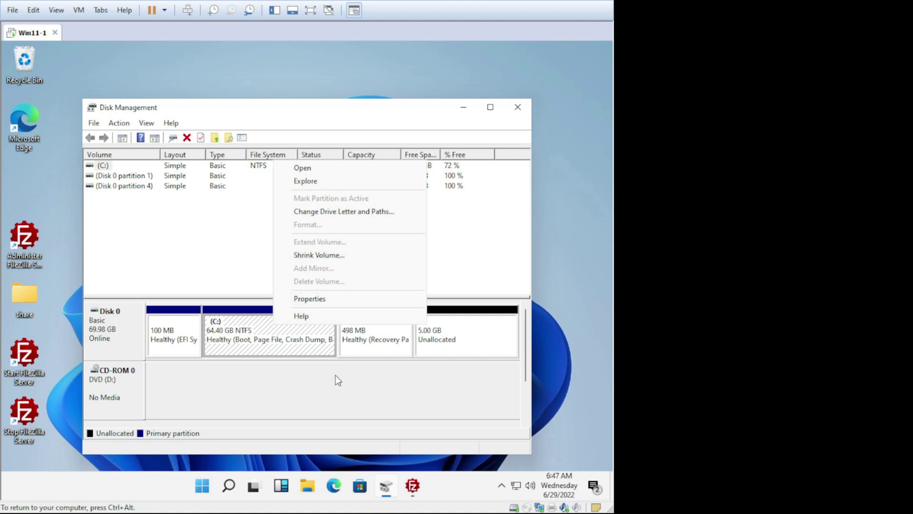
pyautogui.click(352, 318)
pyautogui.click(360, 333)
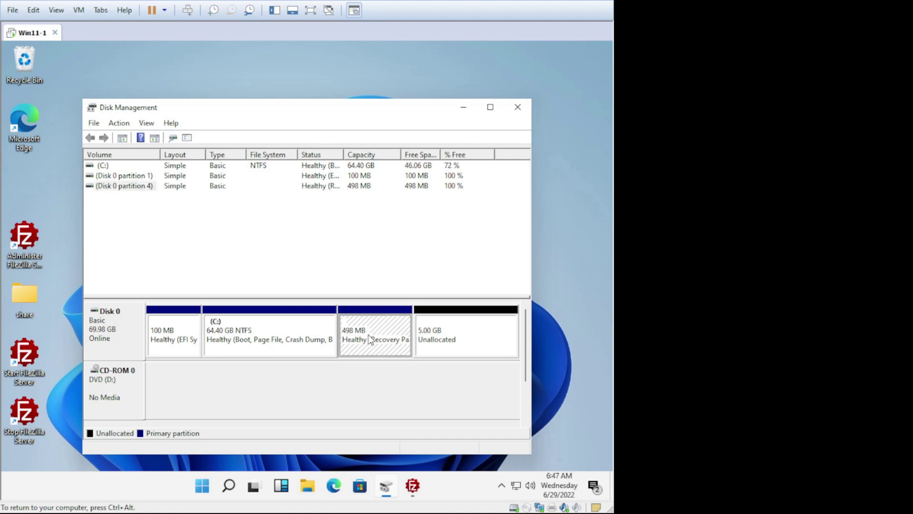
pyautogui.click(265, 338)
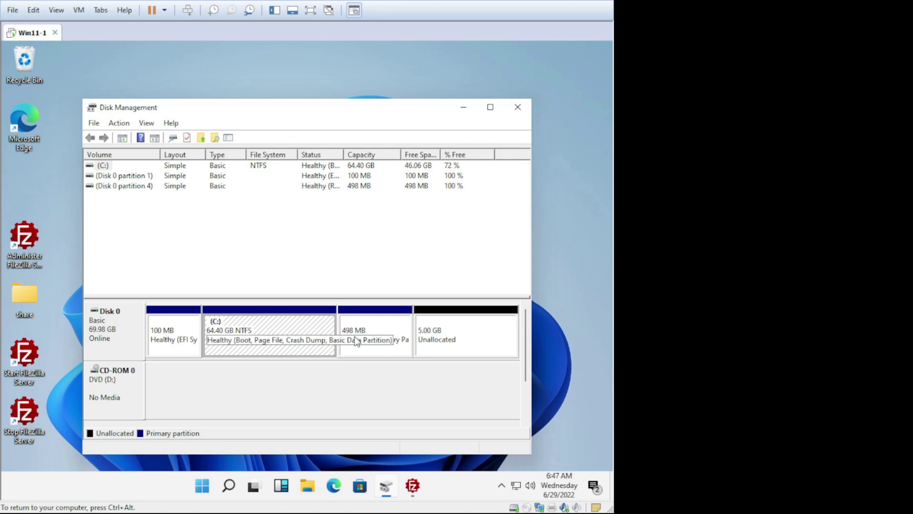
pyautogui.click(345, 378)
pyautogui.click(459, 340)
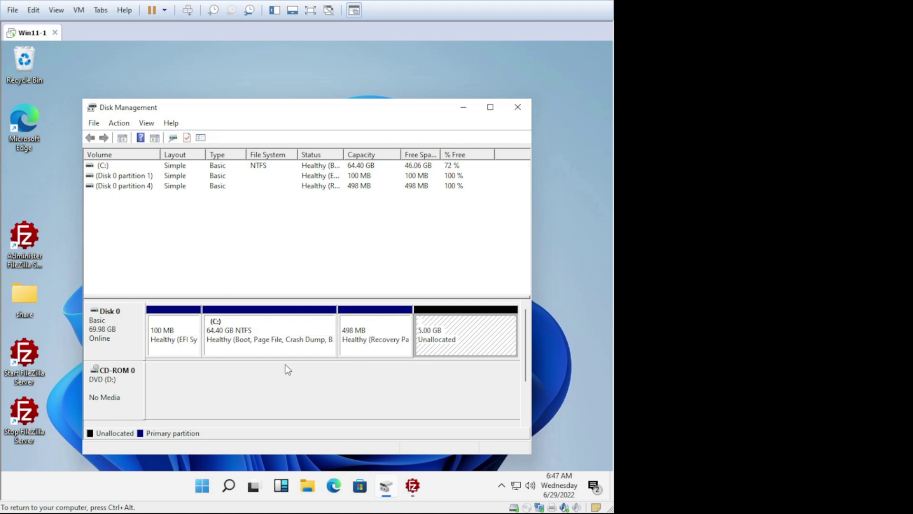
pyautogui.click(293, 386)
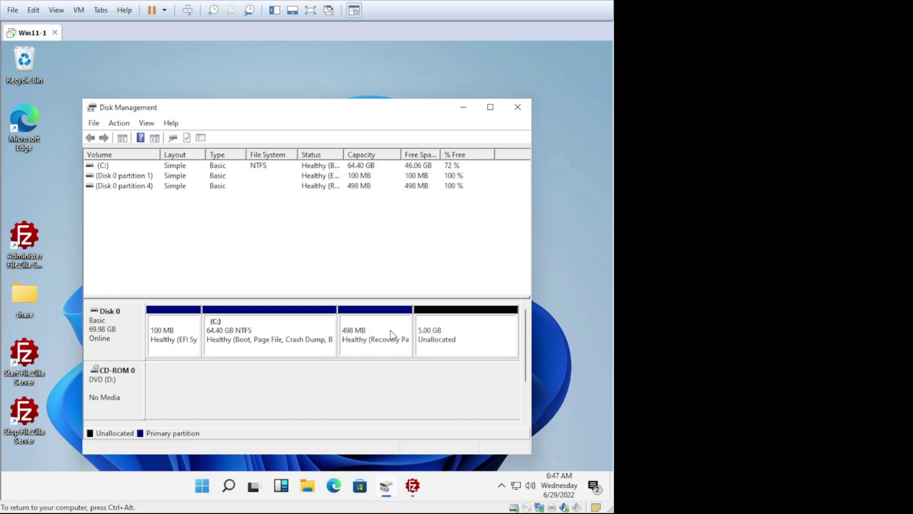
# Step: Select the C: partition, then shut down Windows 11 via Shut down or sign out
pyautogui.click(241, 335)
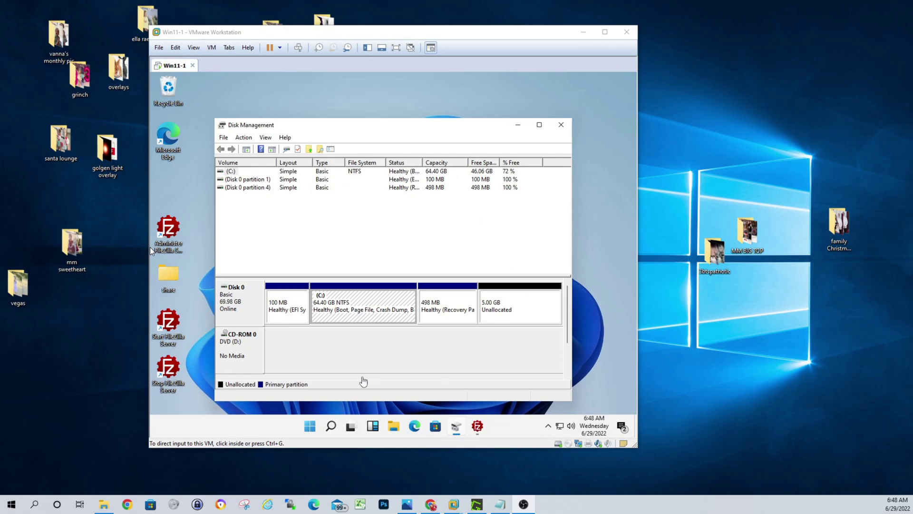
pyautogui.rightClick(312, 427)
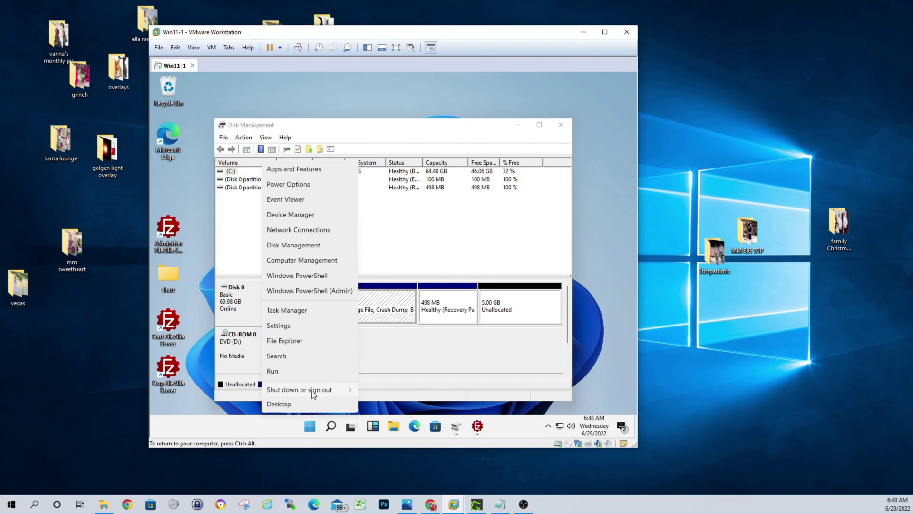
pyautogui.moveTo(329, 390)
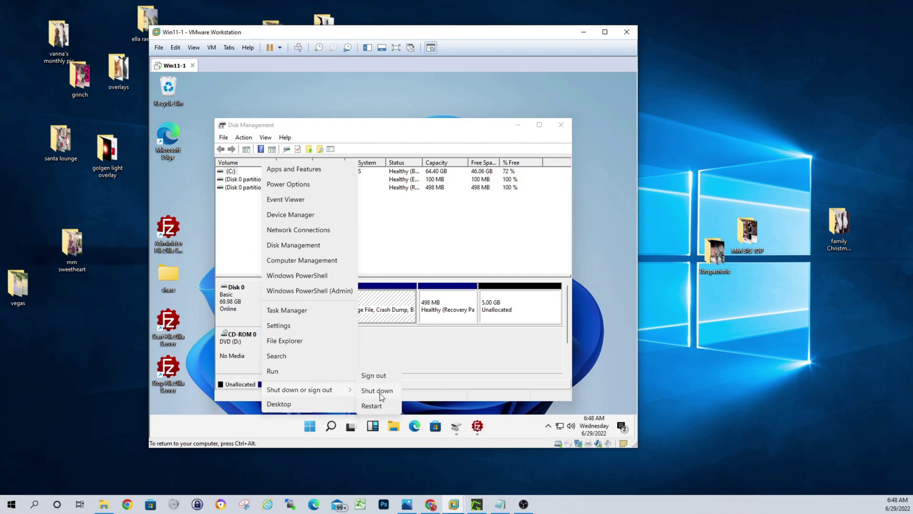
pyautogui.click(379, 393)
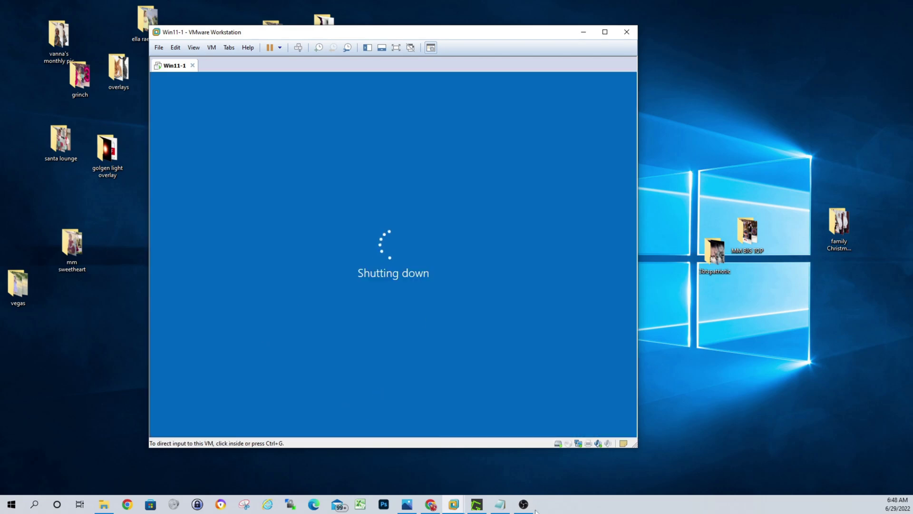
# Step: Download gparted-live-1.4.0-1-amd64.iso from SourceForge in maximized Chrome, then close Chrome
pyautogui.click(431, 504)
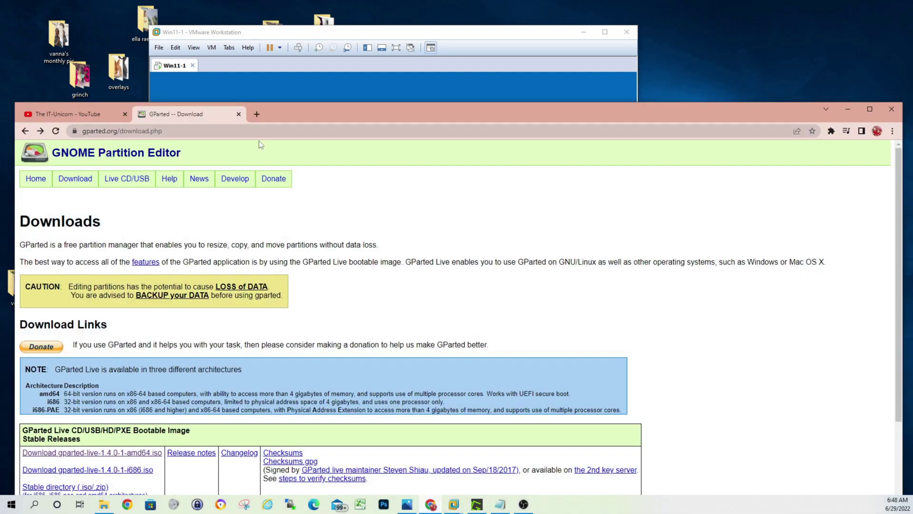
pyautogui.doubleClick(324, 116)
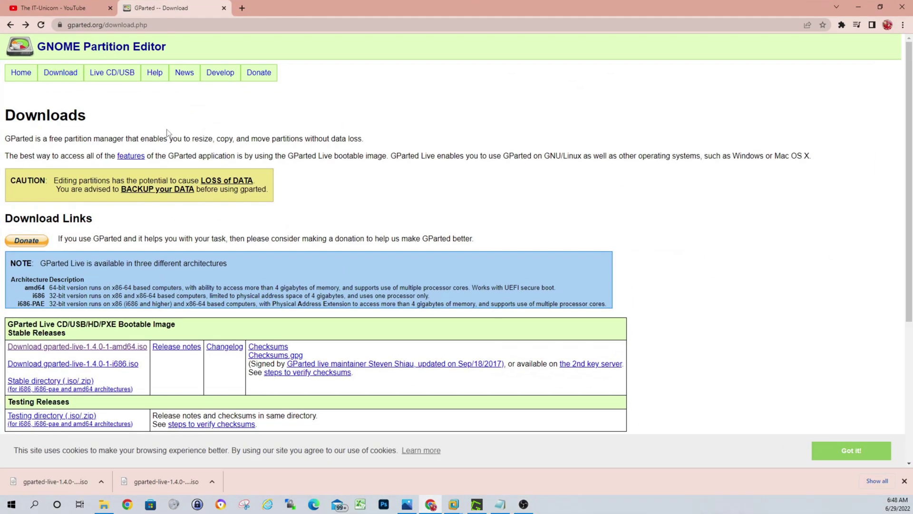
pyautogui.click(175, 26)
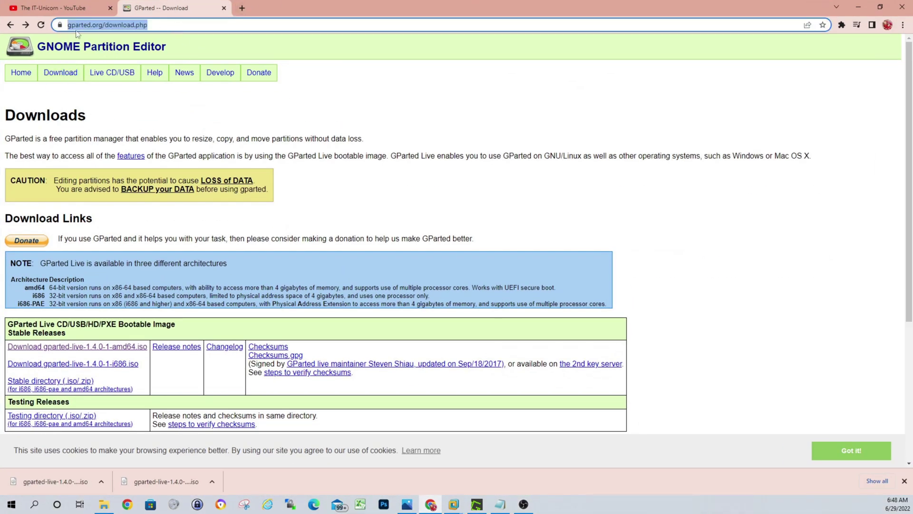
pyautogui.click(126, 352)
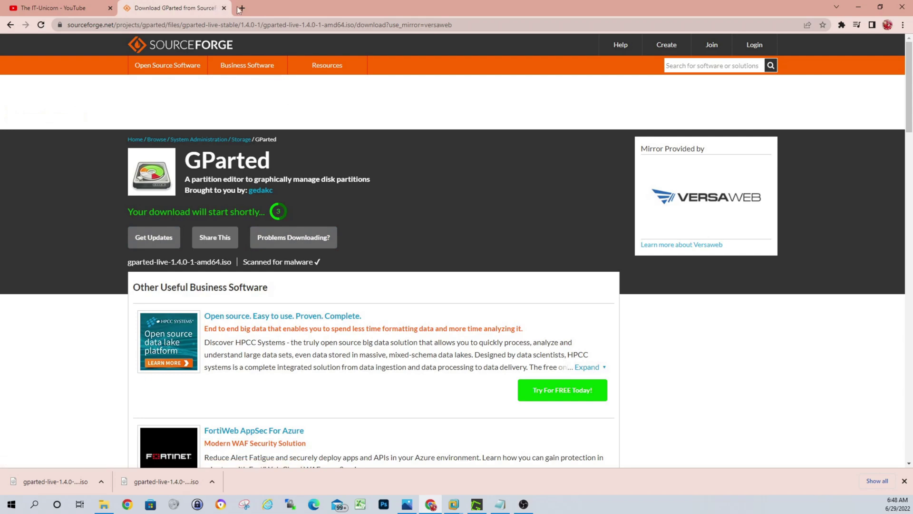
pyautogui.click(901, 8)
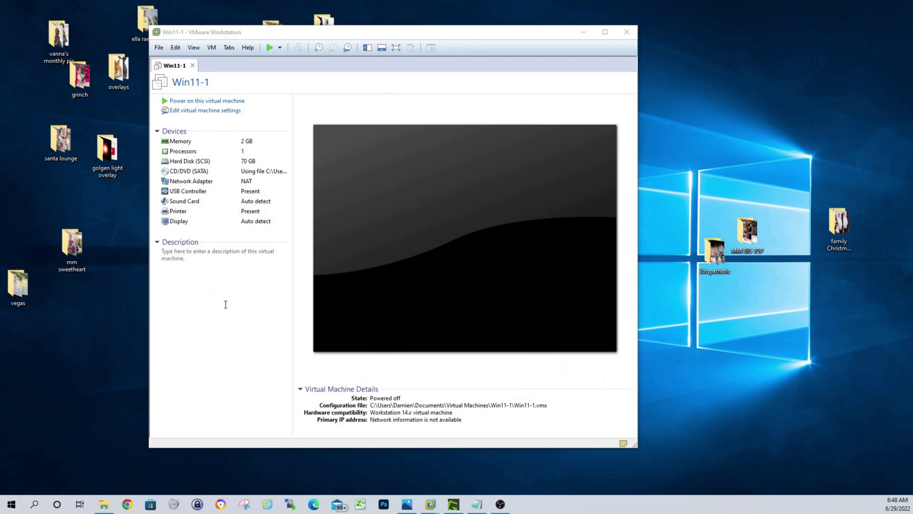
# Step: Attach gparted-live-1.4.0-1-amd64.iso to CD/DVD (SATA), connected at power on, and start the VM
pyautogui.click(217, 49)
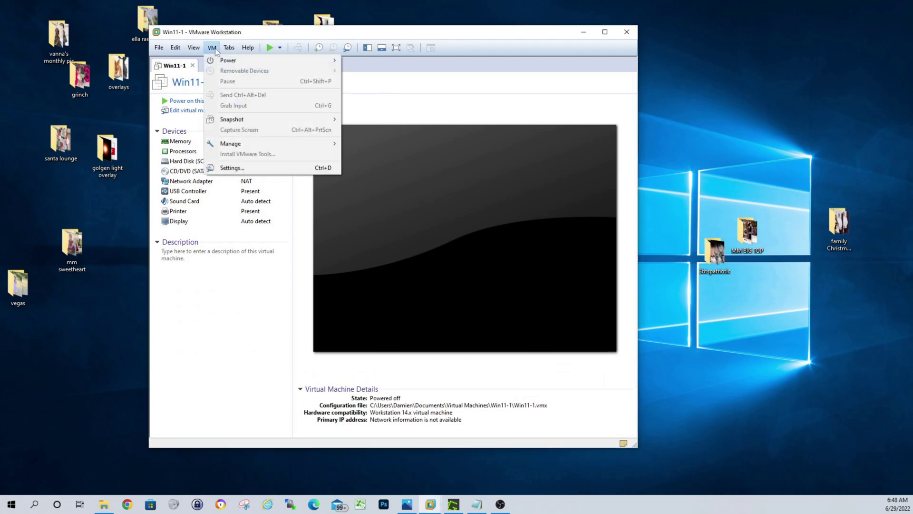
pyautogui.click(227, 169)
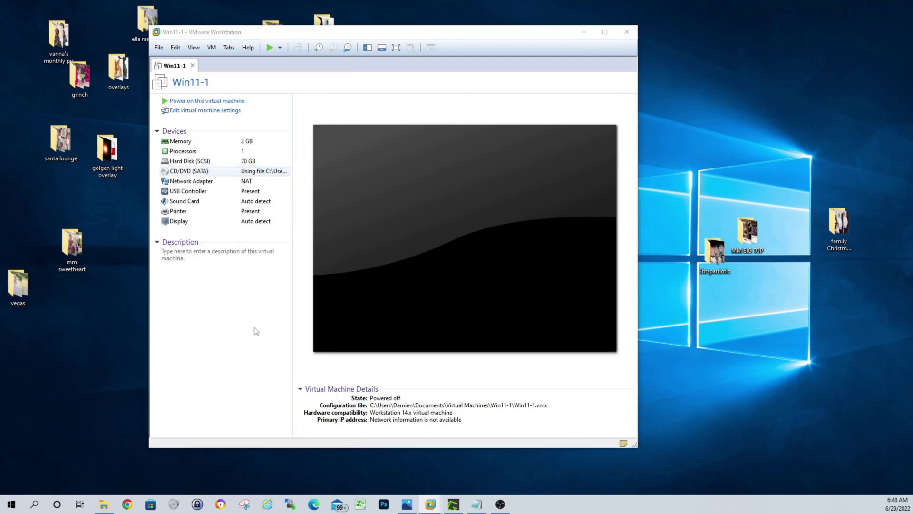
pyautogui.click(274, 156)
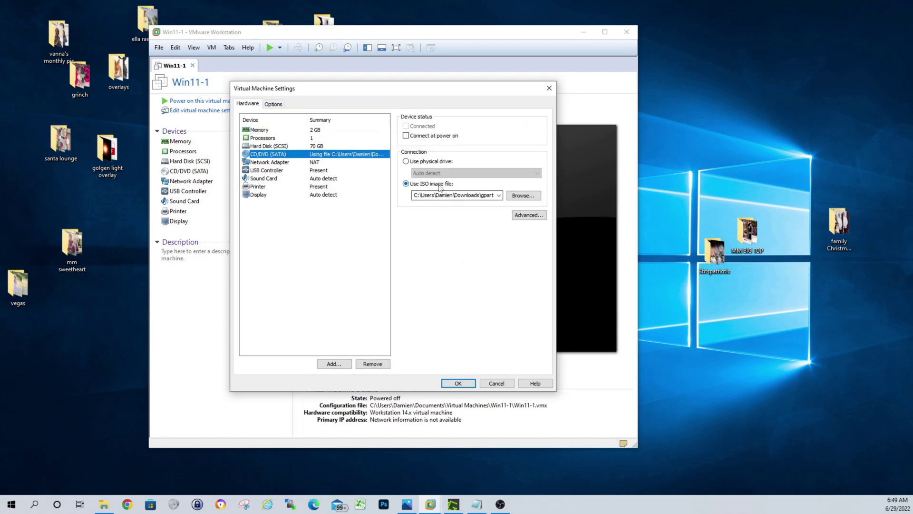
pyautogui.click(521, 197)
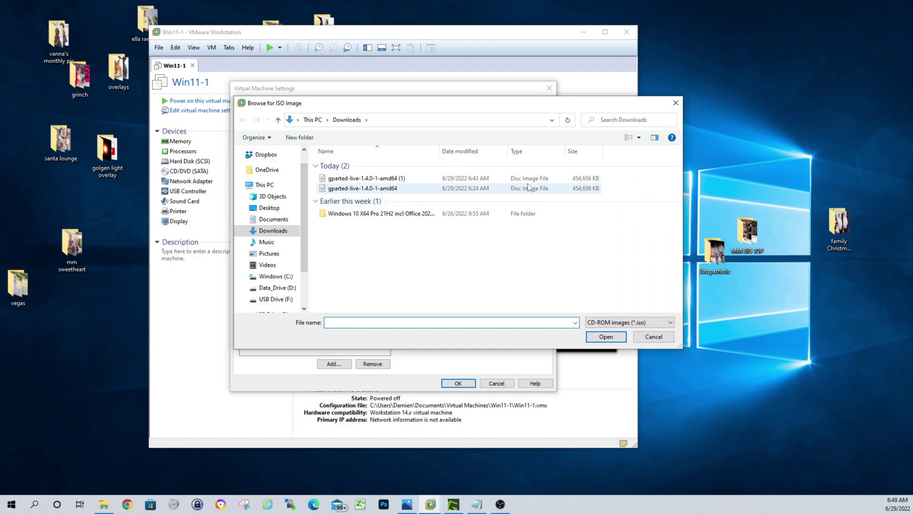
pyautogui.click(380, 188)
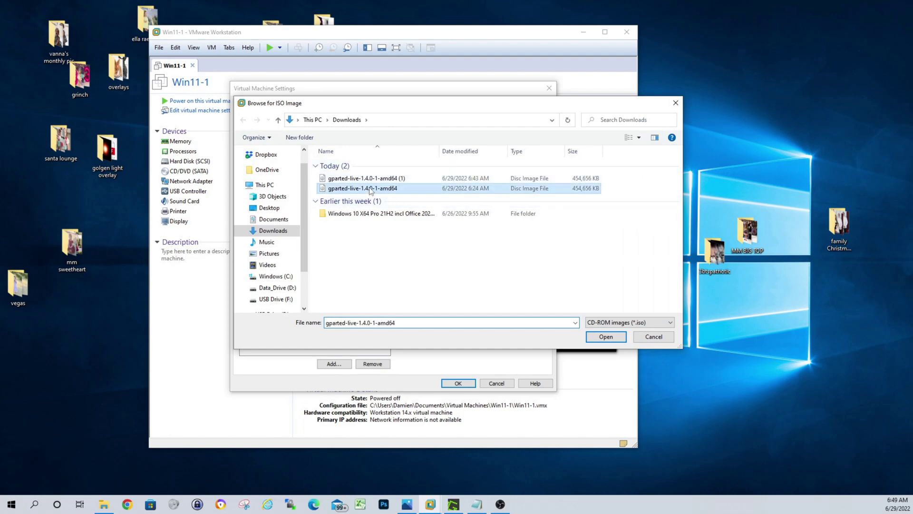
pyautogui.click(606, 337)
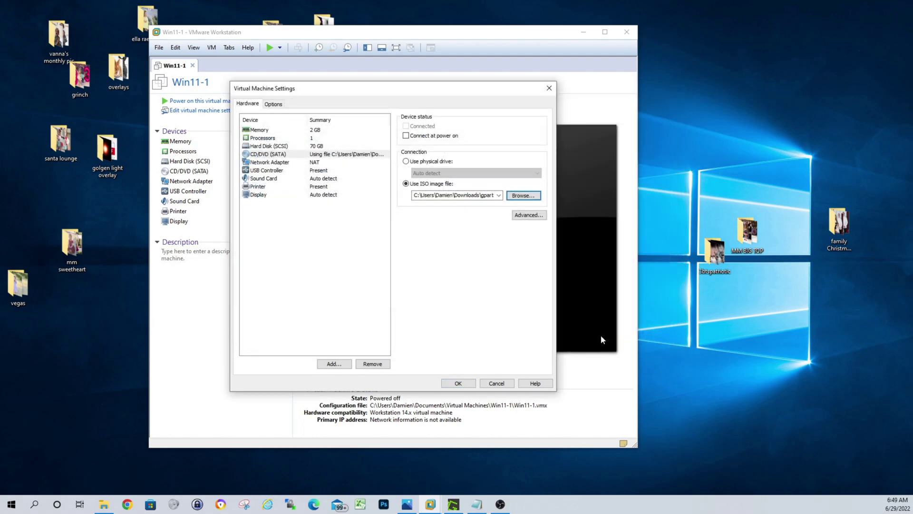
pyautogui.click(417, 136)
pyautogui.click(458, 383)
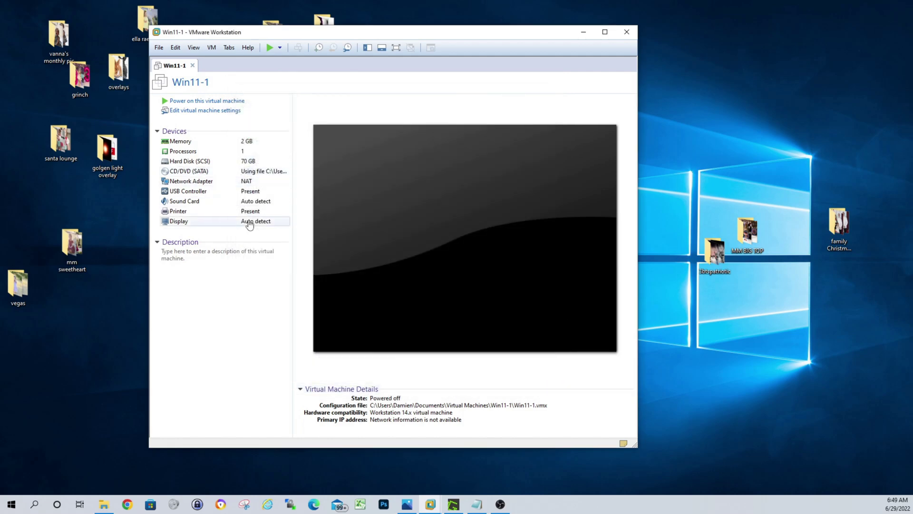
pyautogui.click(269, 48)
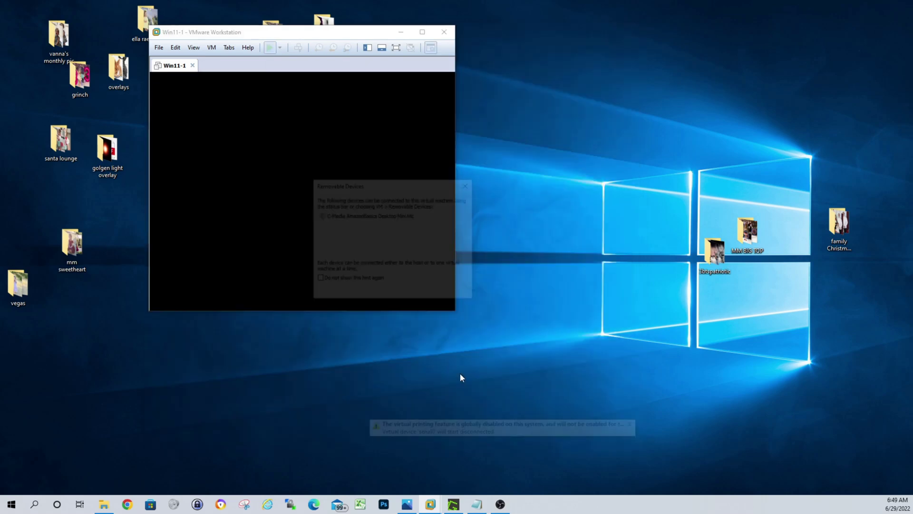
# Step: Dismiss the Removable Devices notice and release input once the GParted boot menu appears
pyautogui.click(461, 293)
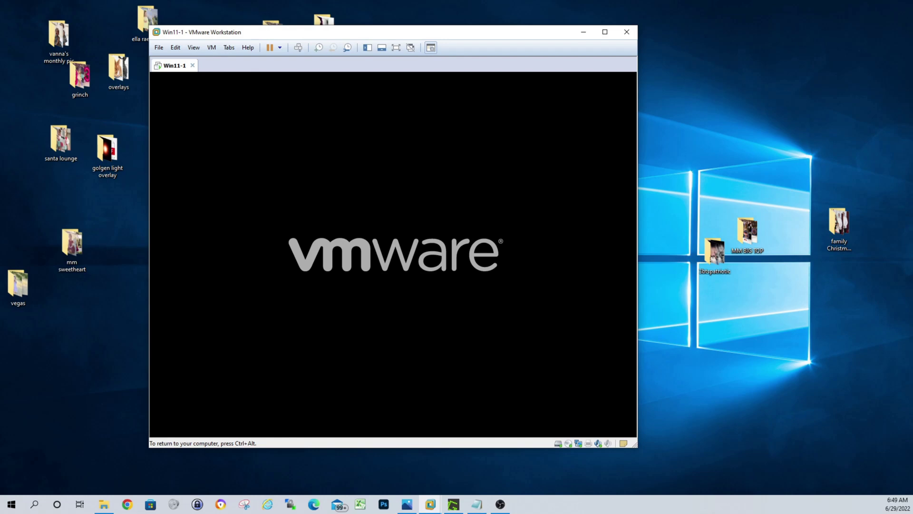
pyautogui.hotkey('ctrl', 'alt')
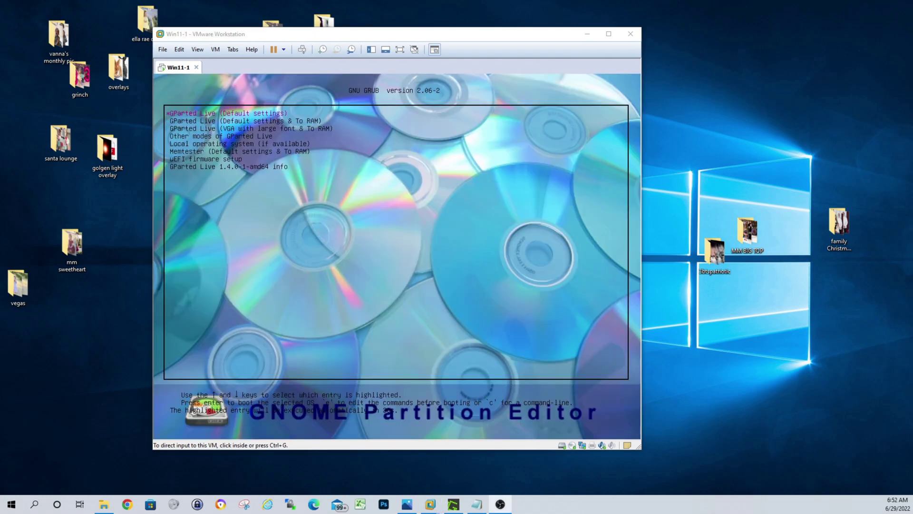
# Step: Boot GParted Live with default settings, untouched keymap, US English and graphical mode
pyautogui.click(333, 302)
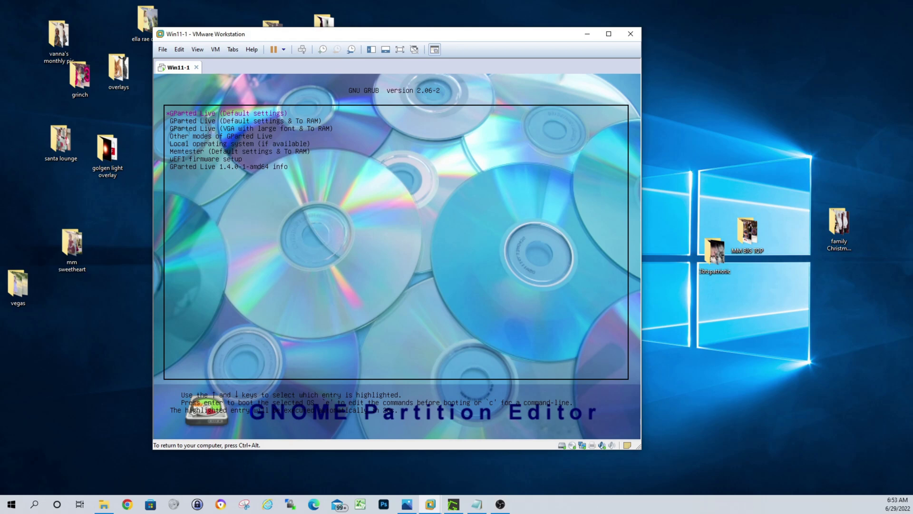
pyautogui.press('Return')
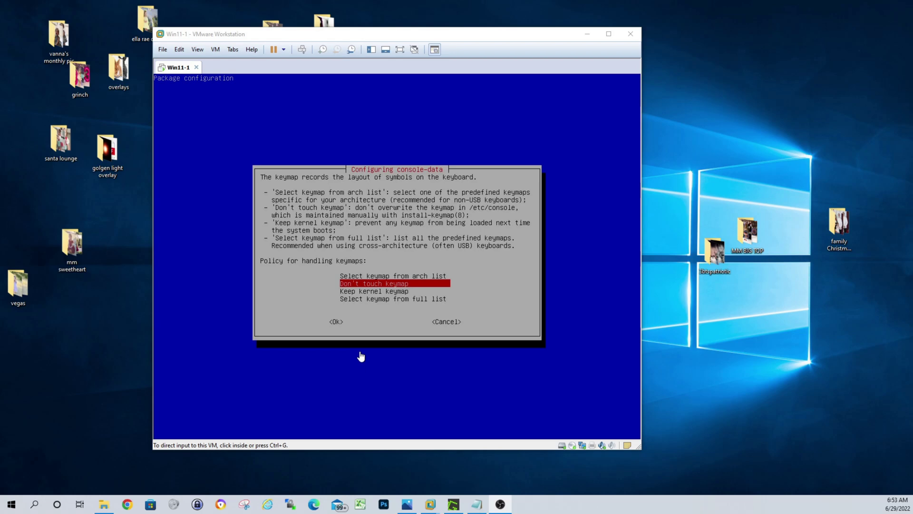
pyautogui.click(361, 356)
pyautogui.press('Return')
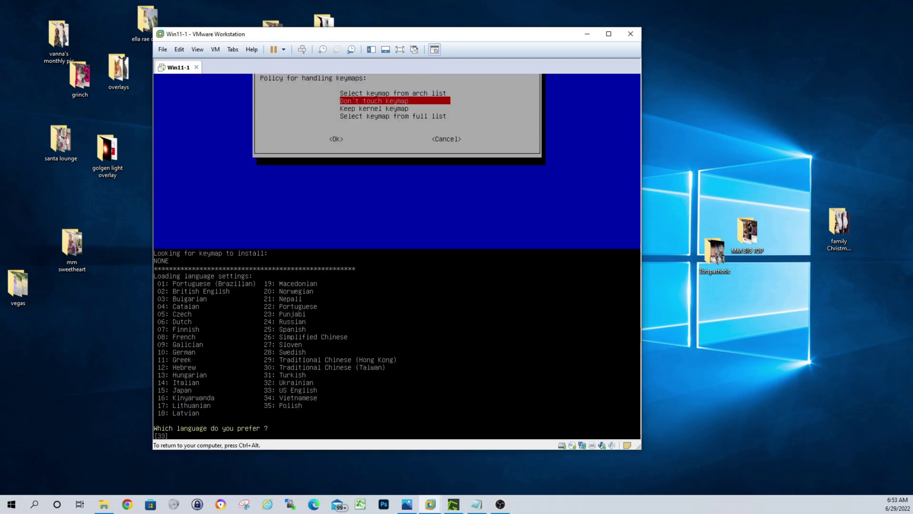
pyautogui.press('Return')
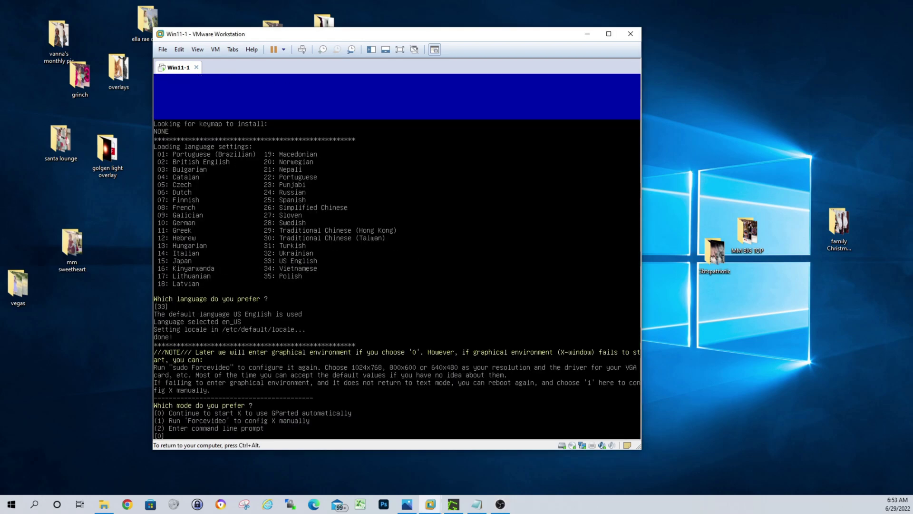
pyautogui.press('Return')
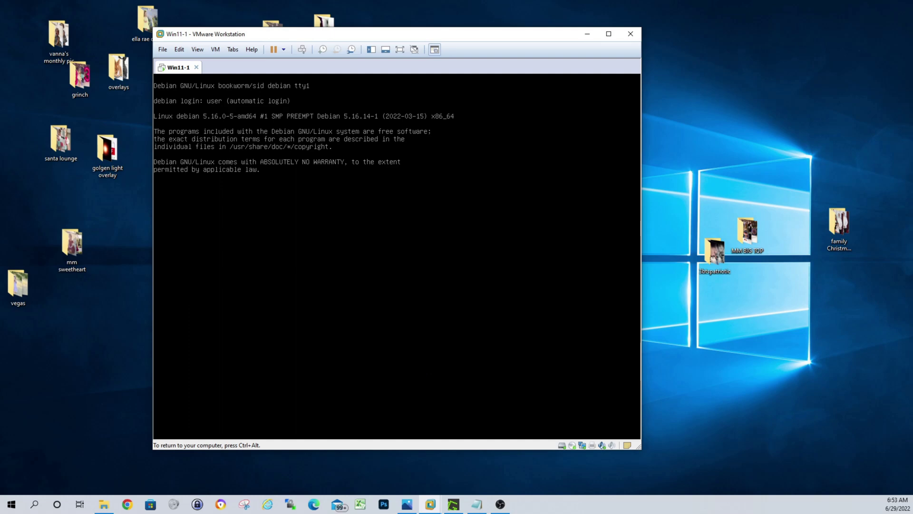
pyautogui.hotkey('ctrl', 'alt')
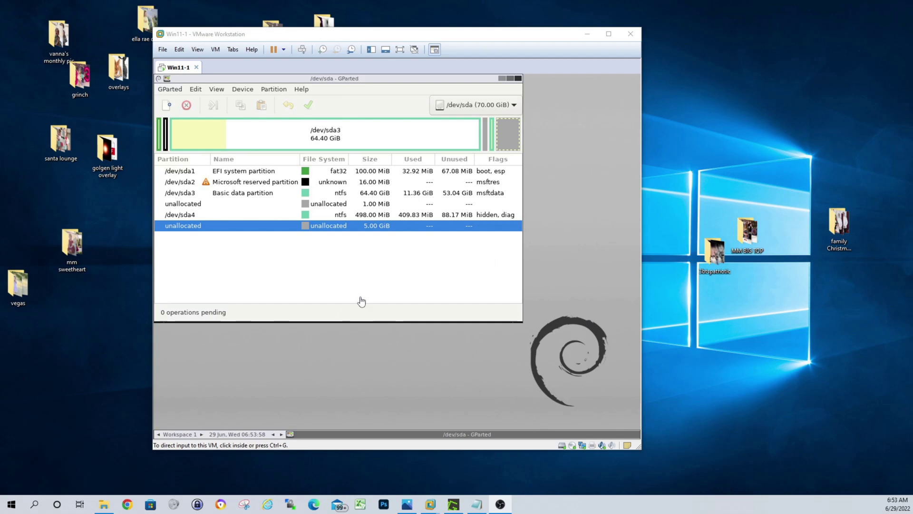
pyautogui.click(200, 271)
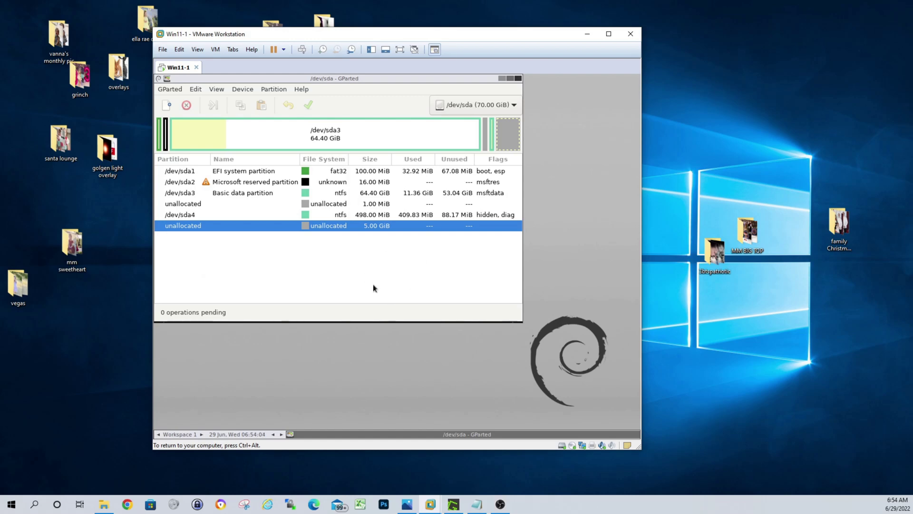
pyautogui.click(361, 136)
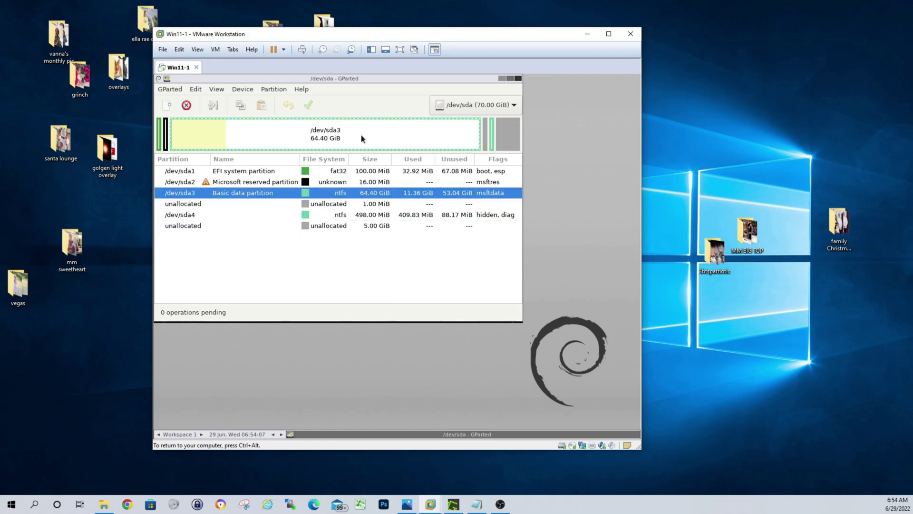
pyautogui.click(485, 145)
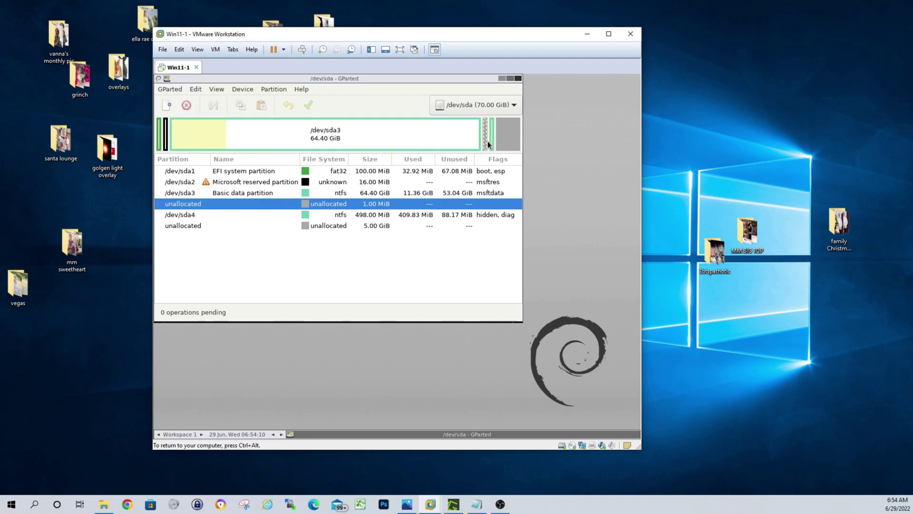
pyautogui.click(491, 144)
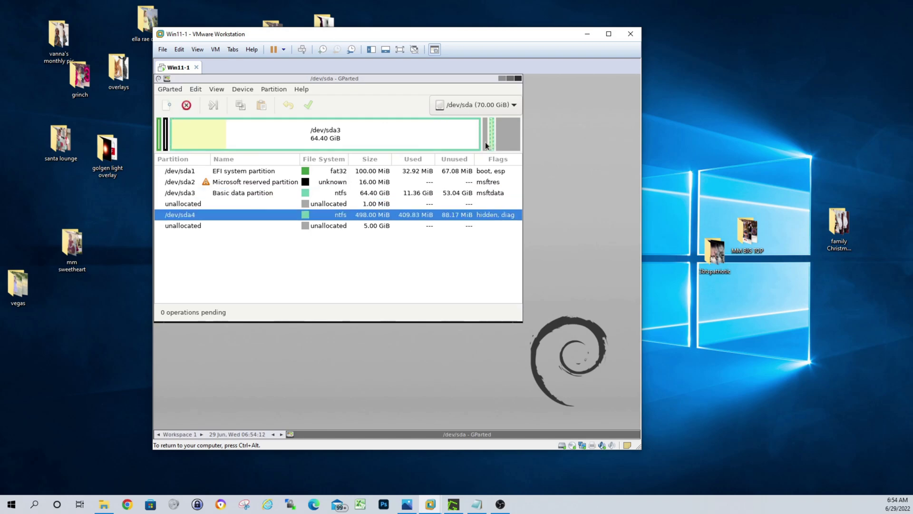
pyautogui.click(485, 145)
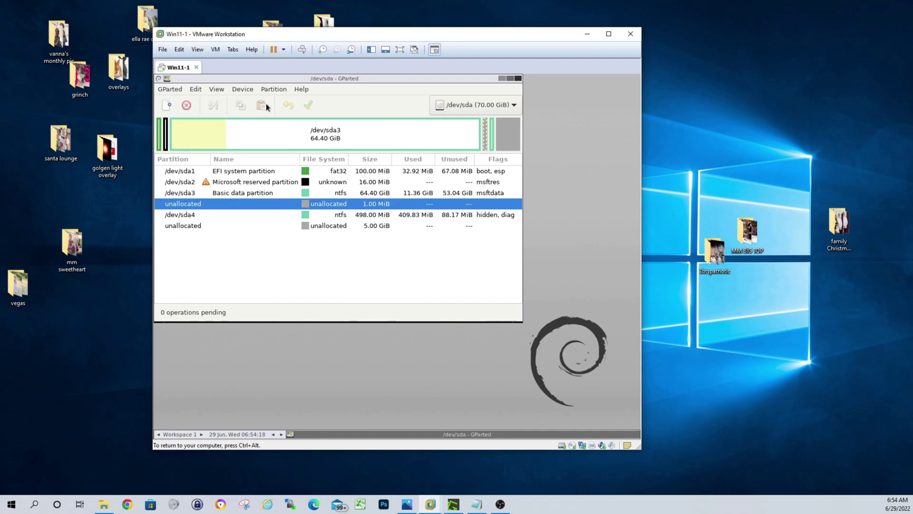
pyautogui.click(274, 90)
pyautogui.click(281, 94)
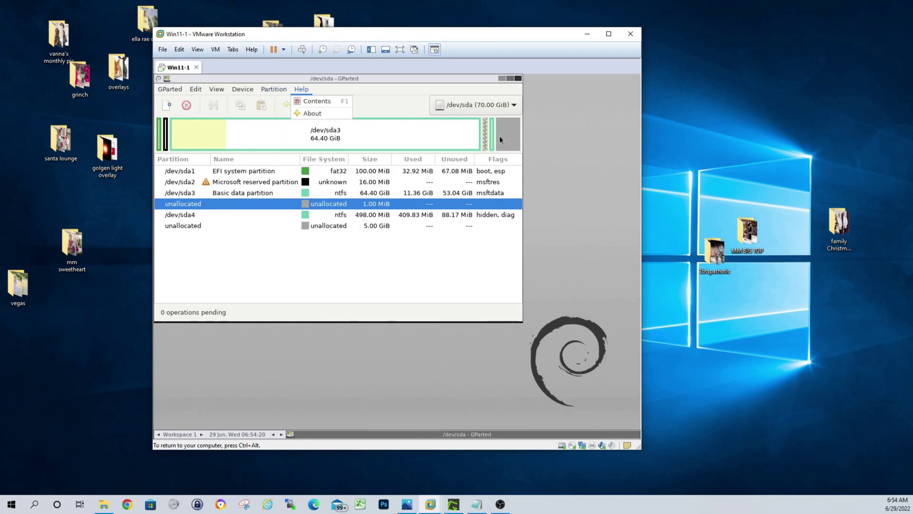
pyautogui.click(491, 138)
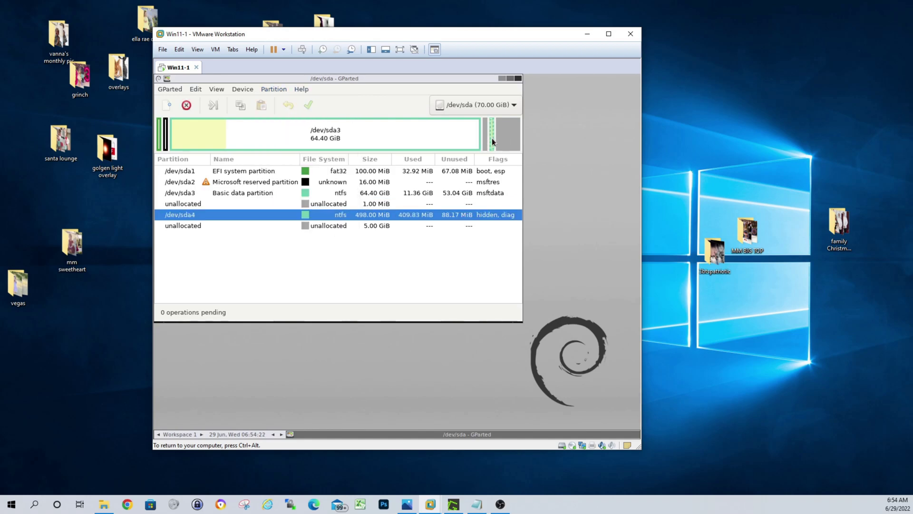
pyautogui.click(485, 141)
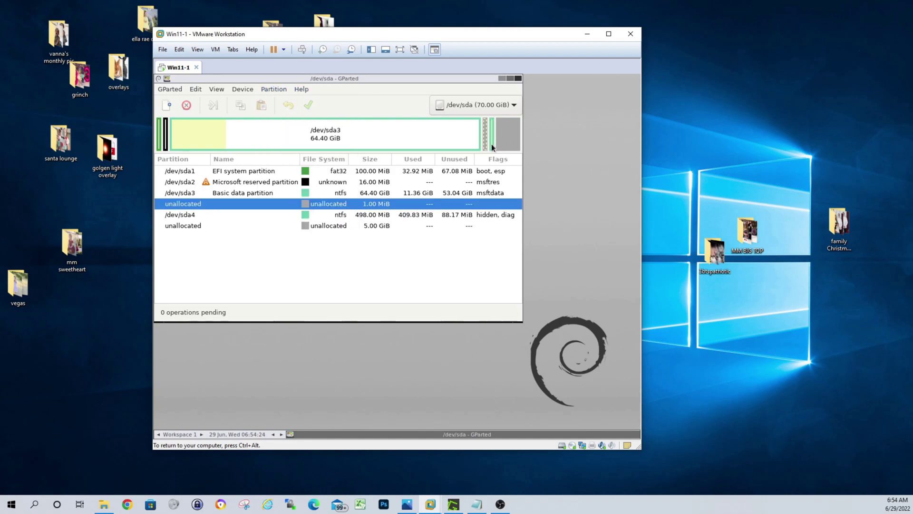
pyautogui.click(493, 141)
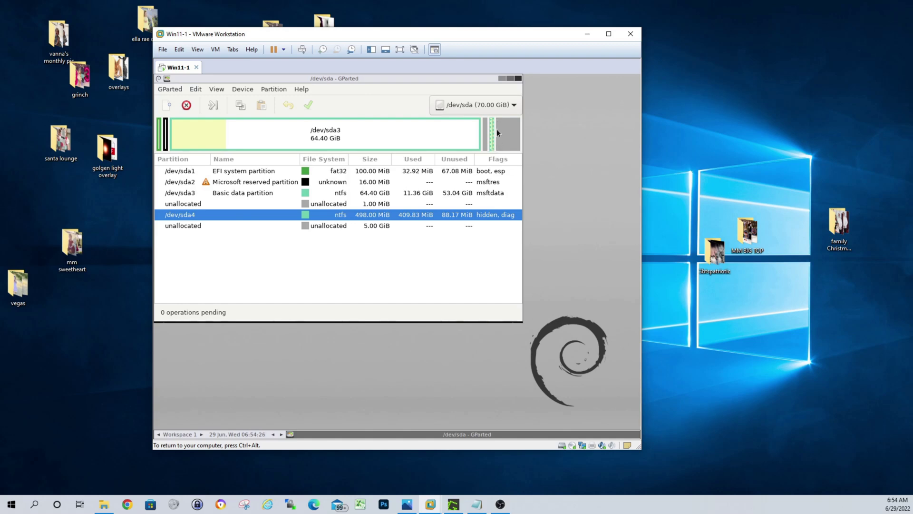
# Step: Move the /dev/sda4 recovery partition fully to the end of the disk, accepting the boot warning
pyautogui.click(214, 107)
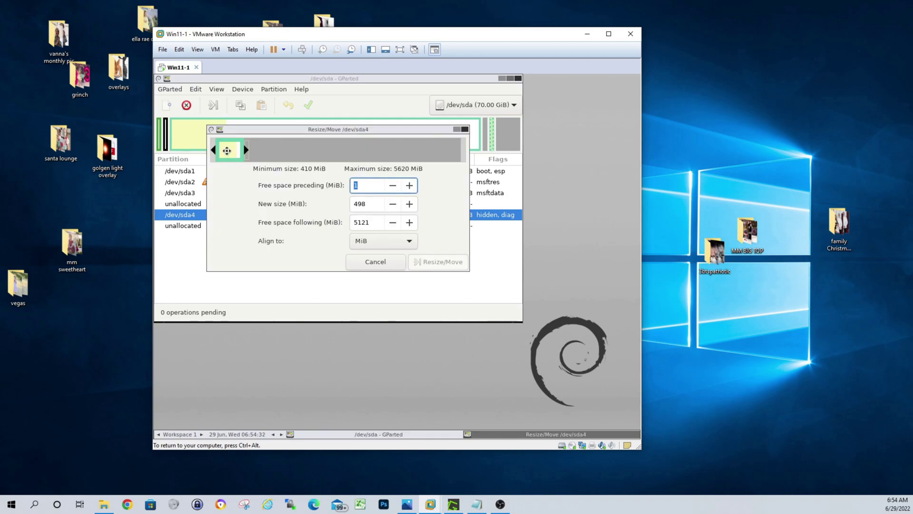
pyautogui.moveTo(228, 148); pyautogui.dragTo(379, 150)
pyautogui.moveTo(430, 162); pyautogui.dragTo(459, 159)
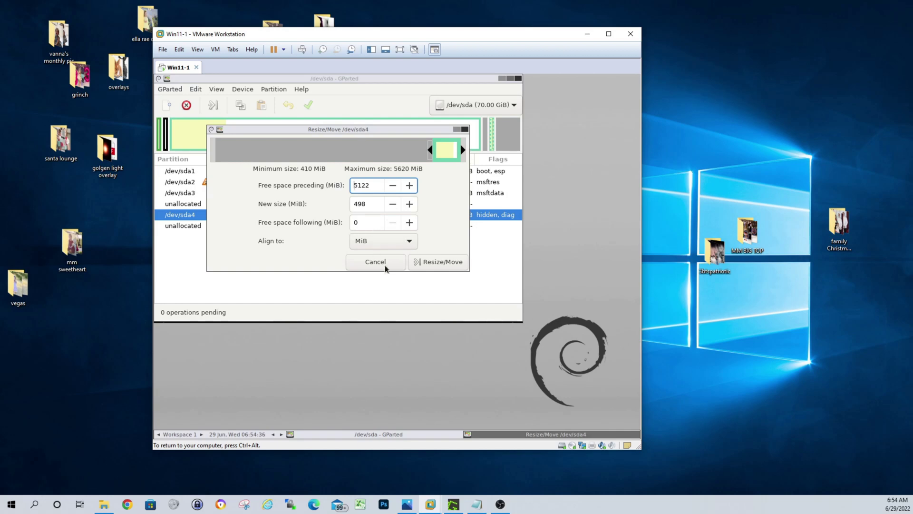
pyautogui.click(435, 262)
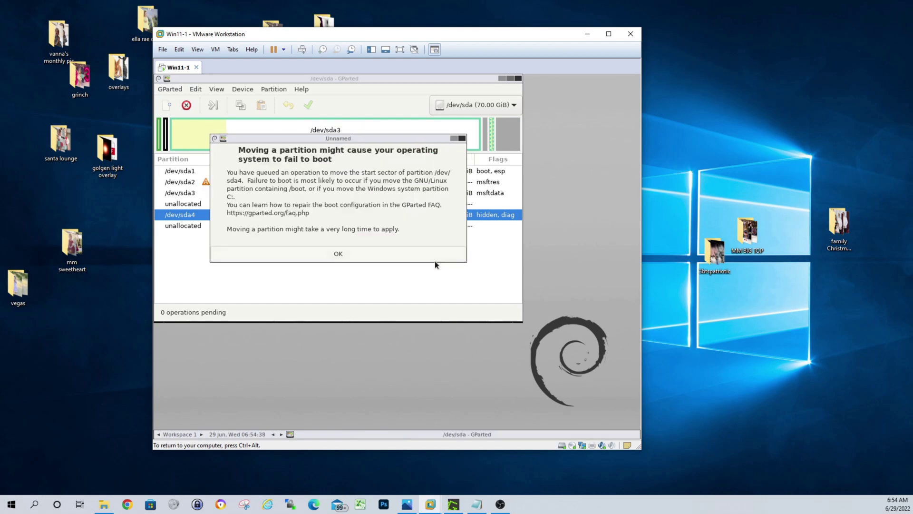
pyautogui.click(371, 255)
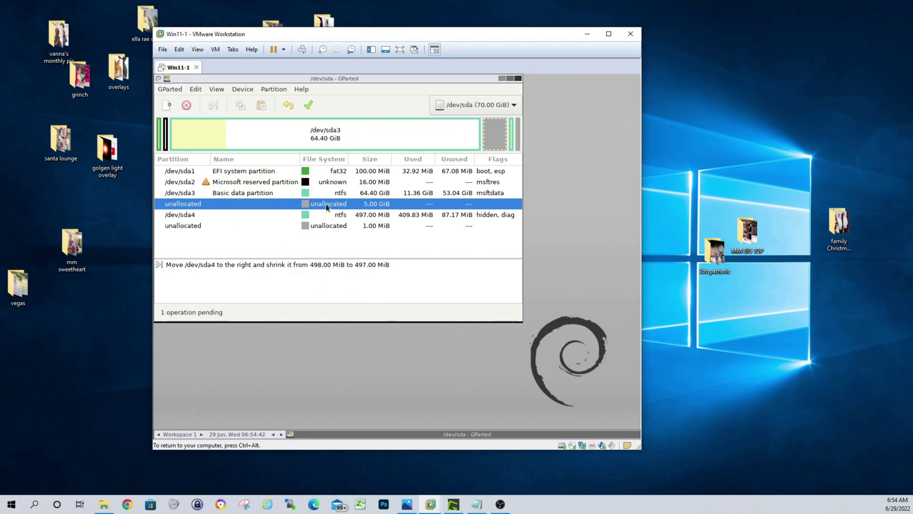
# Step: Apply the pending move of /dev/sda4 to the disk and close the completion report
pyautogui.click(308, 105)
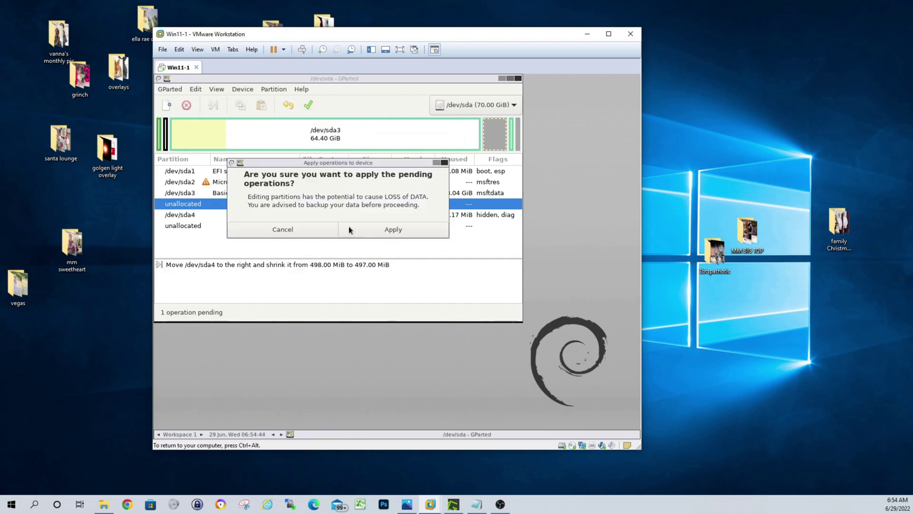
pyautogui.click(379, 228)
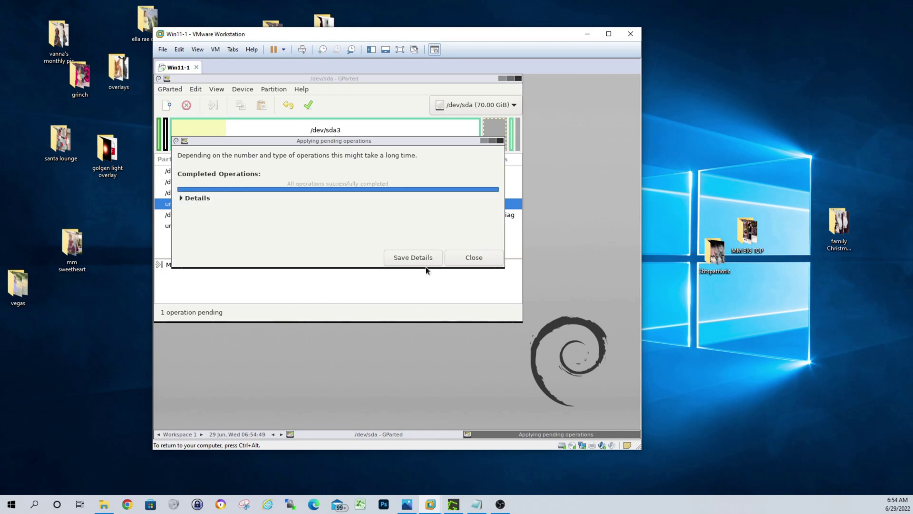
pyautogui.click(475, 258)
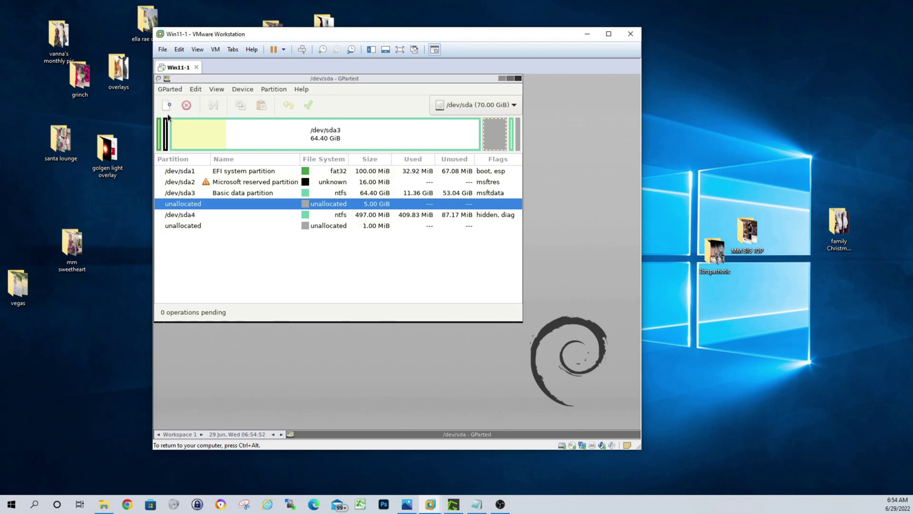
# Step: Close GParted and choose Reboot from the live session's exit options
pyautogui.click(518, 78)
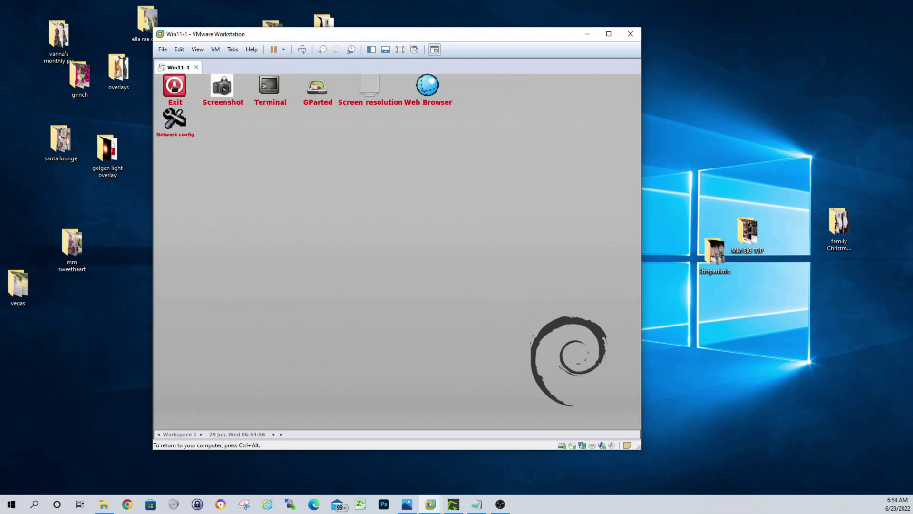
pyautogui.click(174, 86)
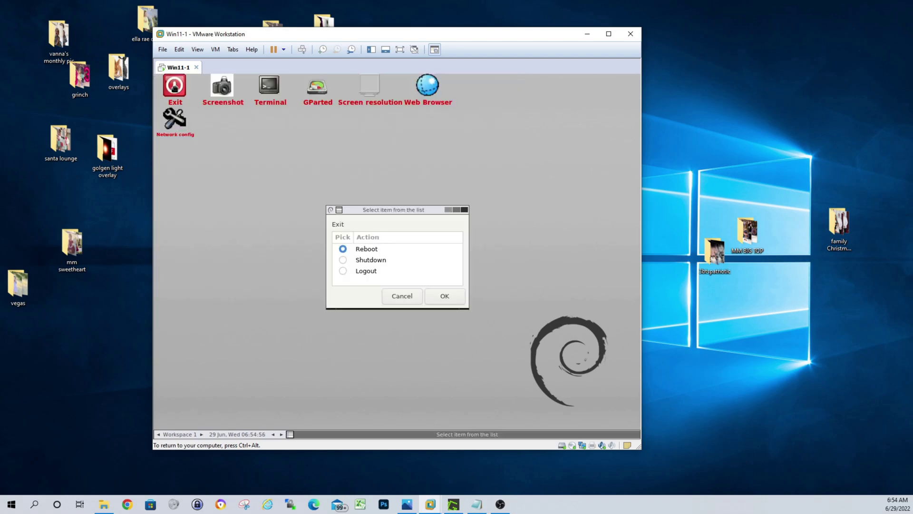
pyautogui.click(447, 299)
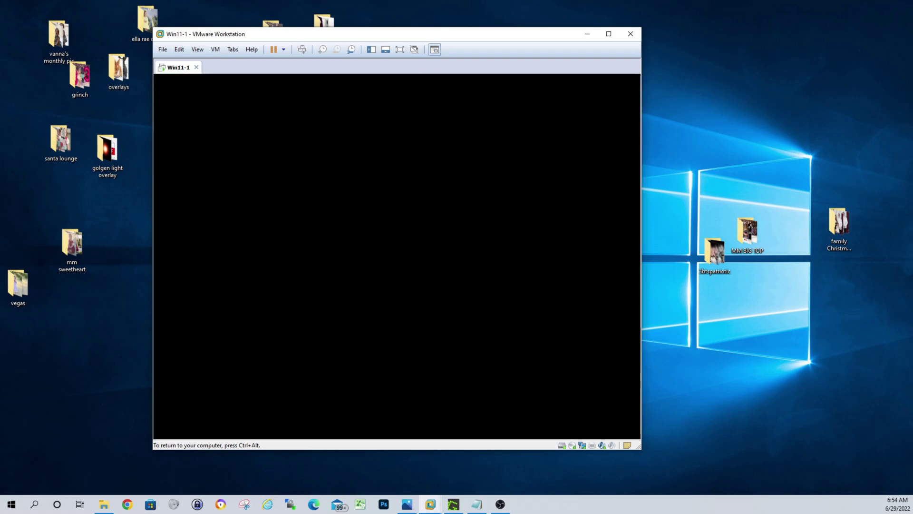
# Step: Disconnect the GParted ISO from the VM's CD/DVD drive and let the reboot continue
pyautogui.hotkey('ctrl', 'alt')
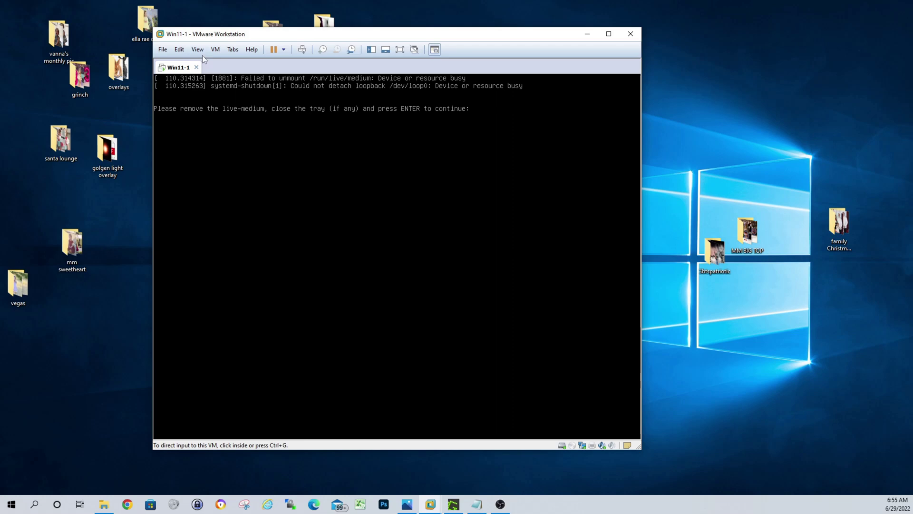
pyautogui.click(214, 50)
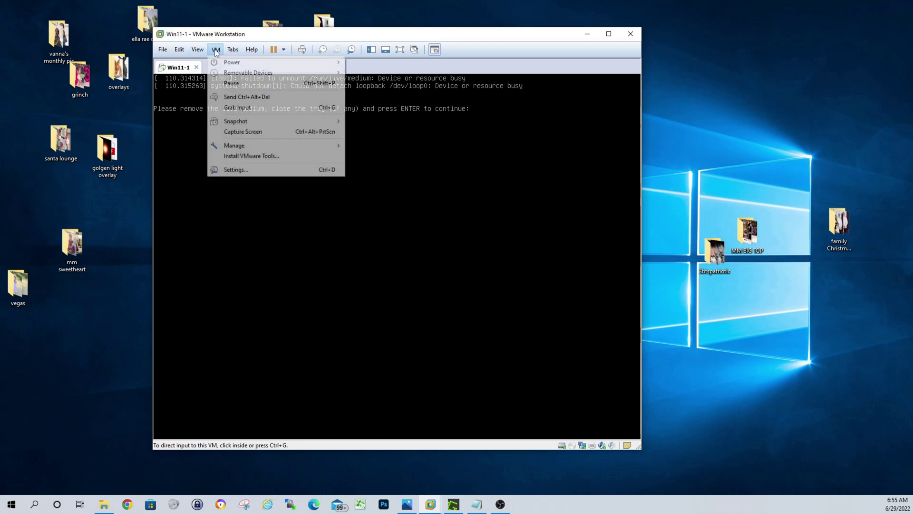
pyautogui.moveTo(340, 72)
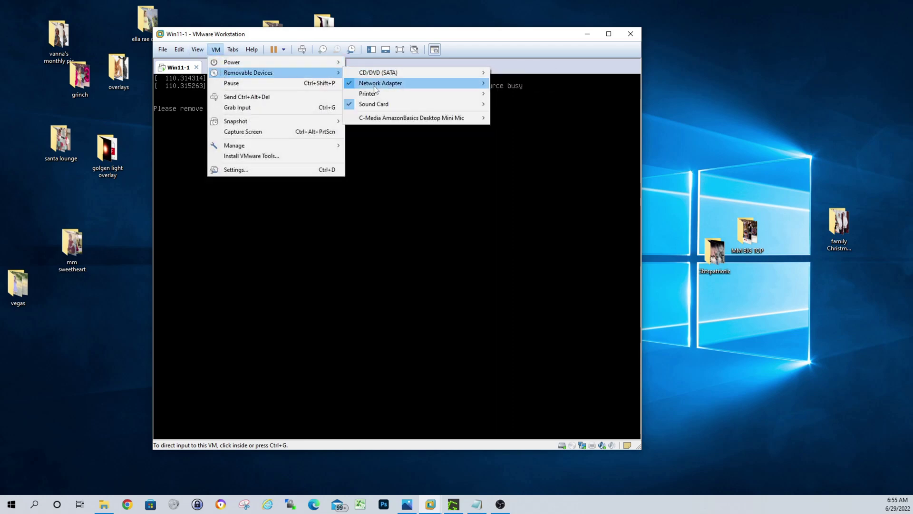
pyautogui.moveTo(476, 73)
pyautogui.click(513, 73)
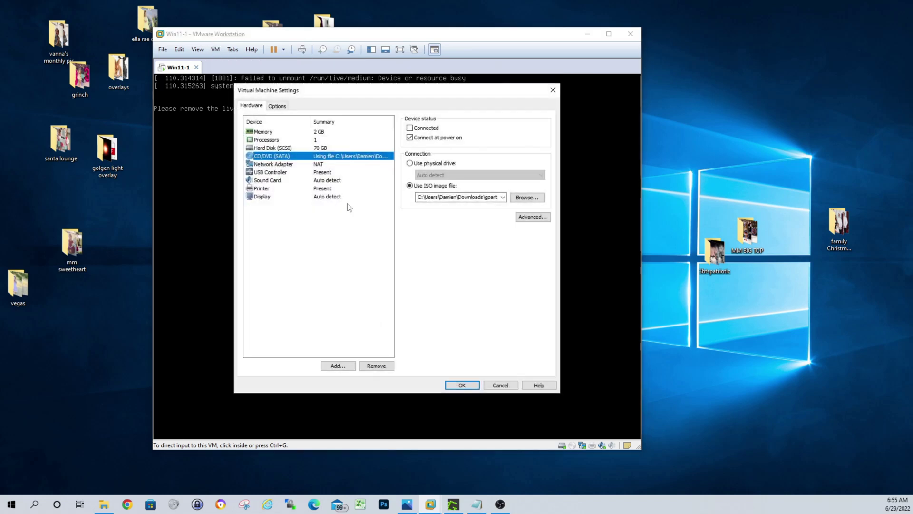
pyautogui.click(462, 385)
pyautogui.click(460, 399)
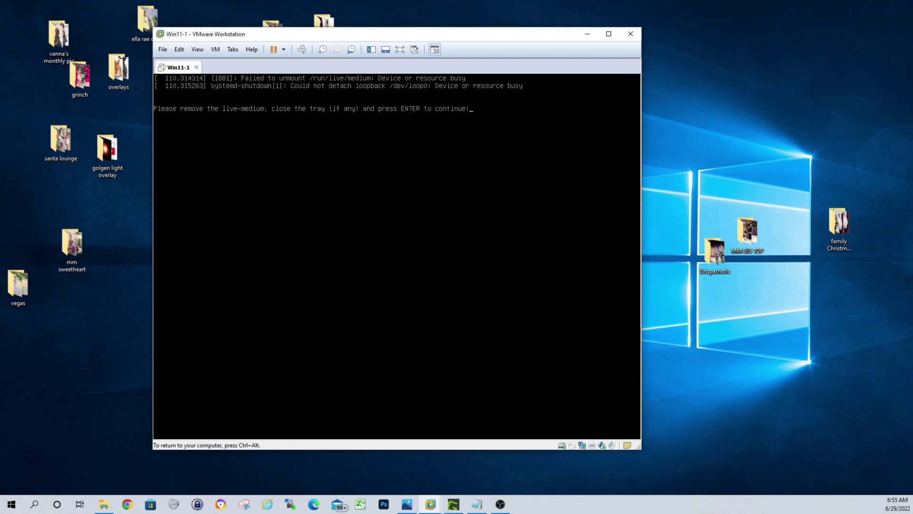
pyautogui.press('Return')
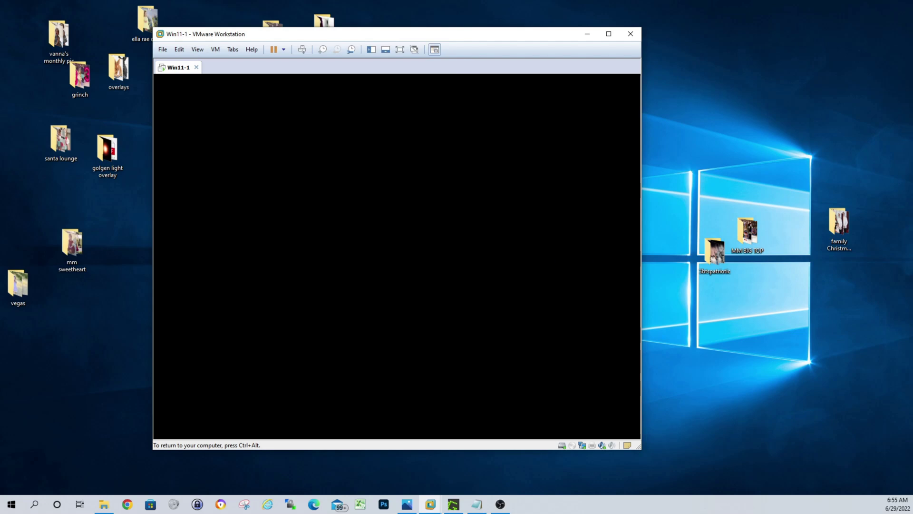
# Step: Wake the Windows 11 lock screen and sign in with the account password
pyautogui.hotkey('ctrl', 'alt')
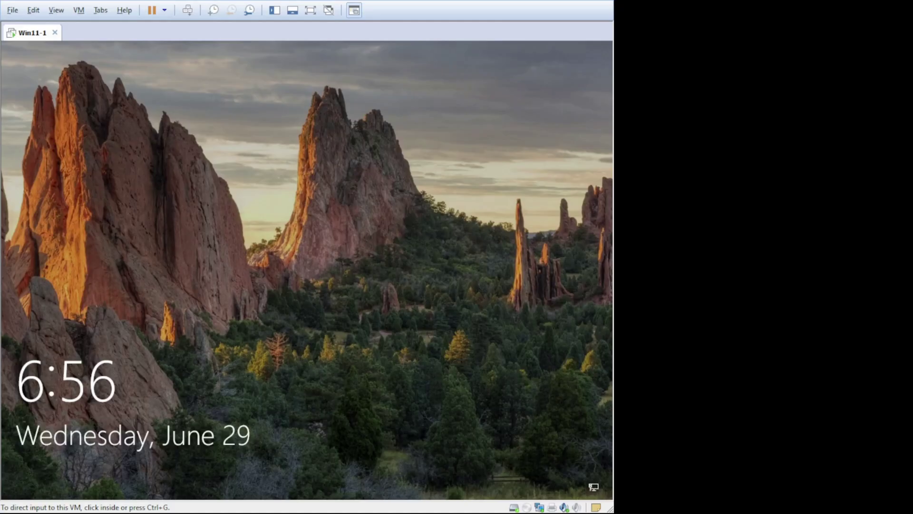
pyautogui.hotkey('ctrl', 'g')
pyautogui.press('space')
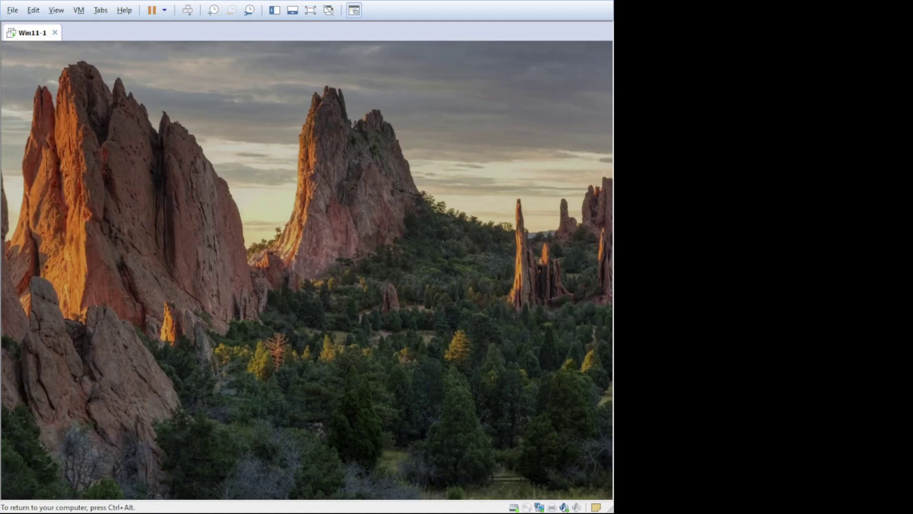
pyautogui.write('•••••••••')
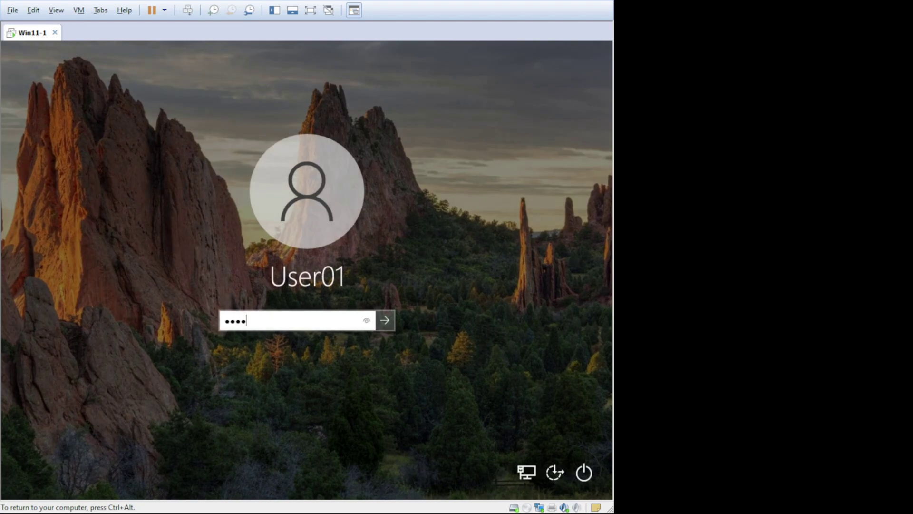
pyautogui.press('Return')
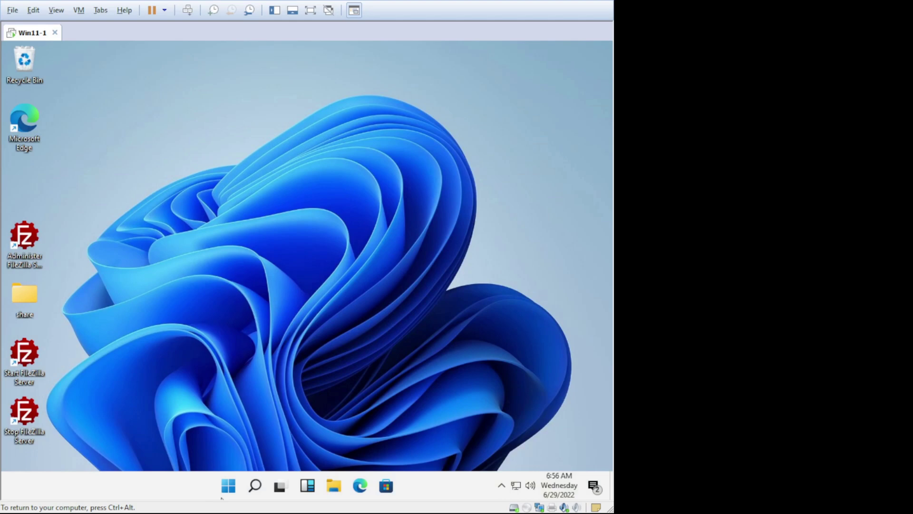
# Step: Open Disk Management and check the 5.00 GB unallocated space now sits right after the 64.40 GB C: drive
pyautogui.rightClick(230, 490)
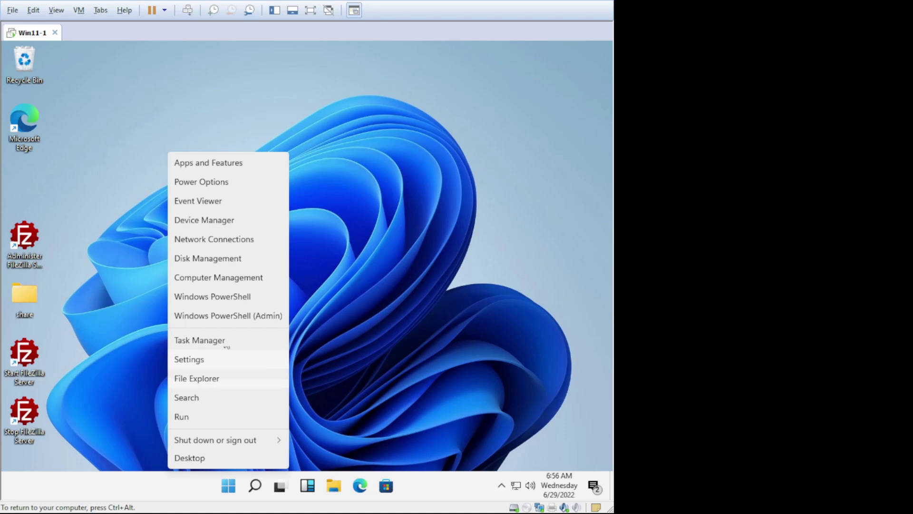
pyautogui.click(224, 258)
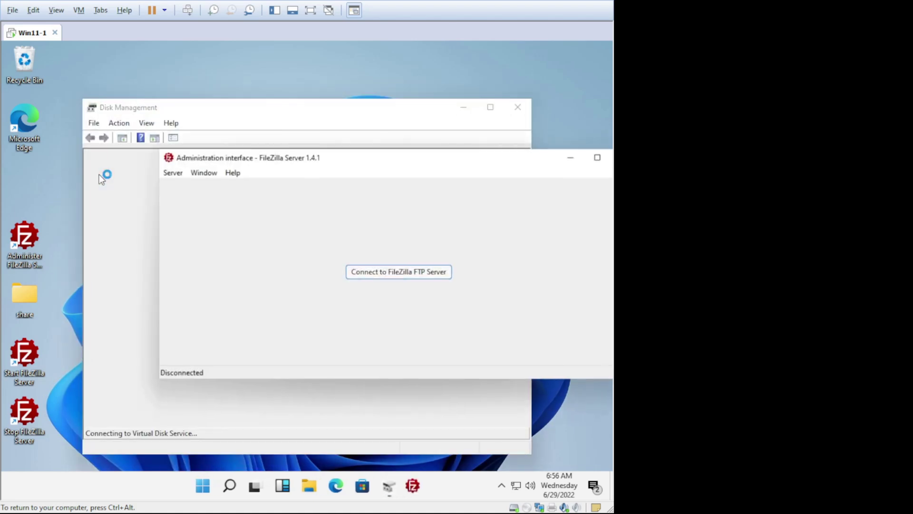
pyautogui.click(575, 157)
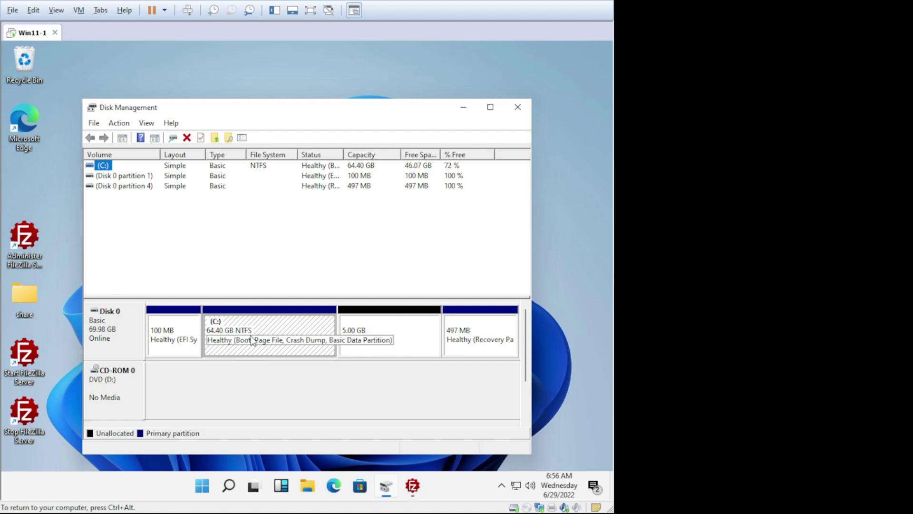
pyautogui.click(379, 337)
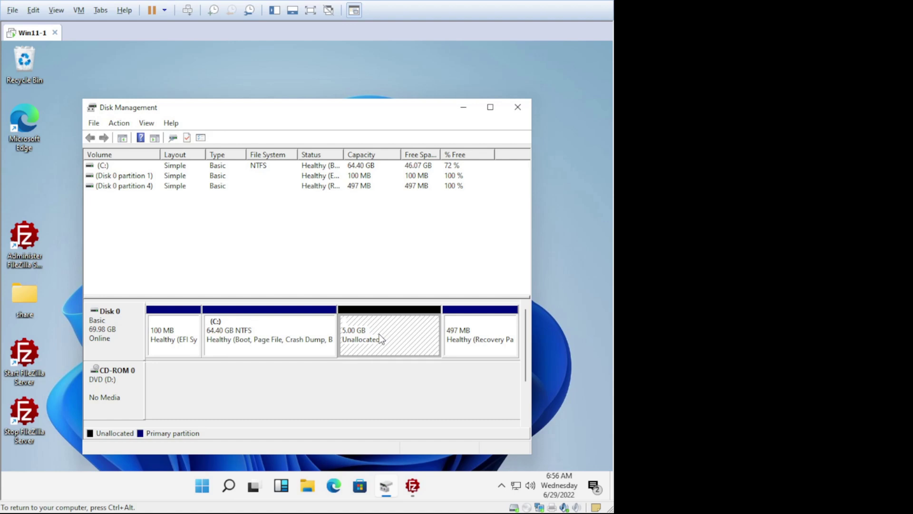
pyautogui.click(290, 344)
# Step: Extend C: with the 5121 MB of free space to 69.40 GB, then open File Explorer
pyautogui.rightClick(238, 335)
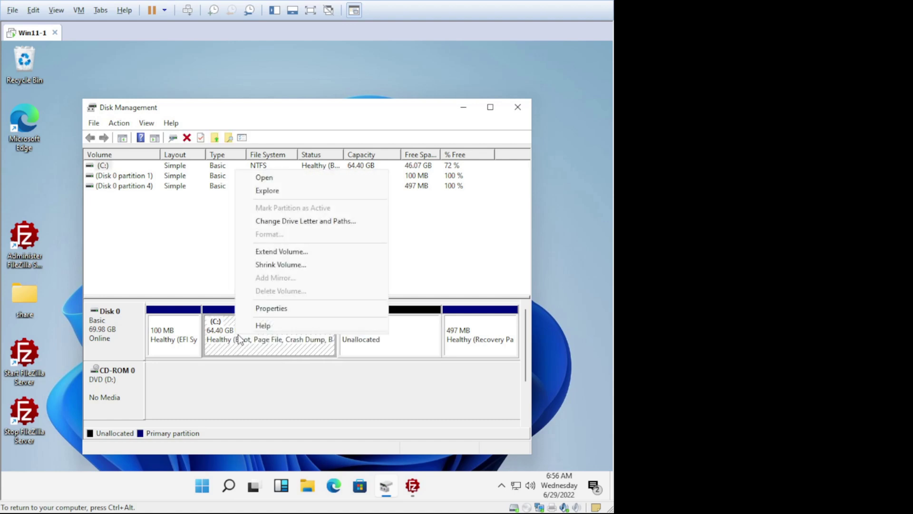
pyautogui.click(270, 256)
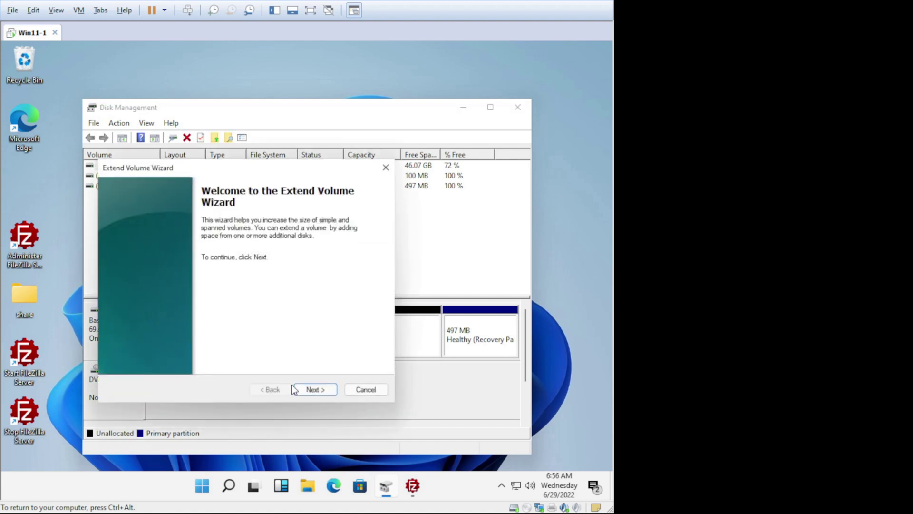
pyautogui.click(319, 393)
pyautogui.click(319, 393)
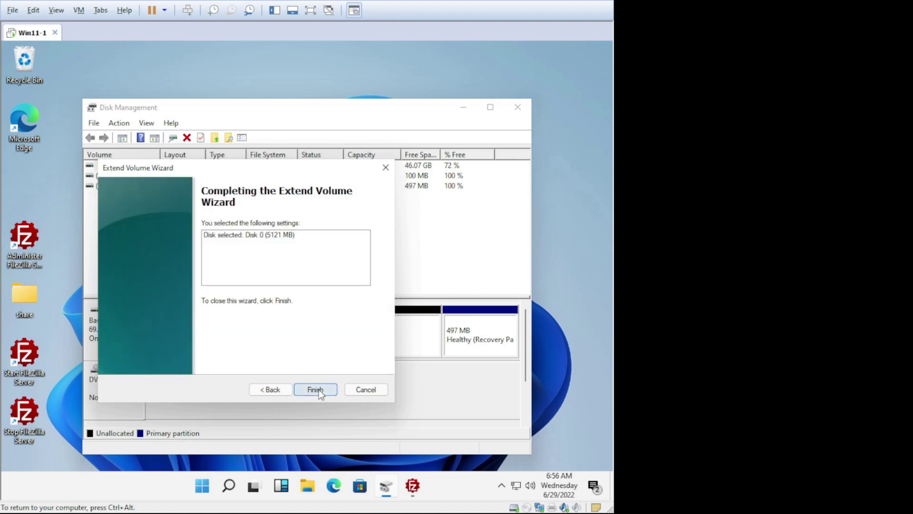
pyautogui.click(319, 390)
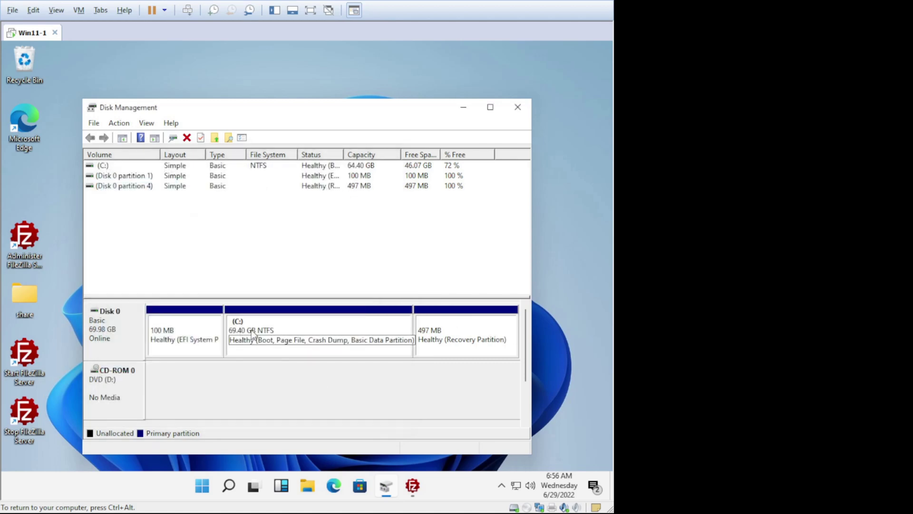
pyautogui.click(281, 485)
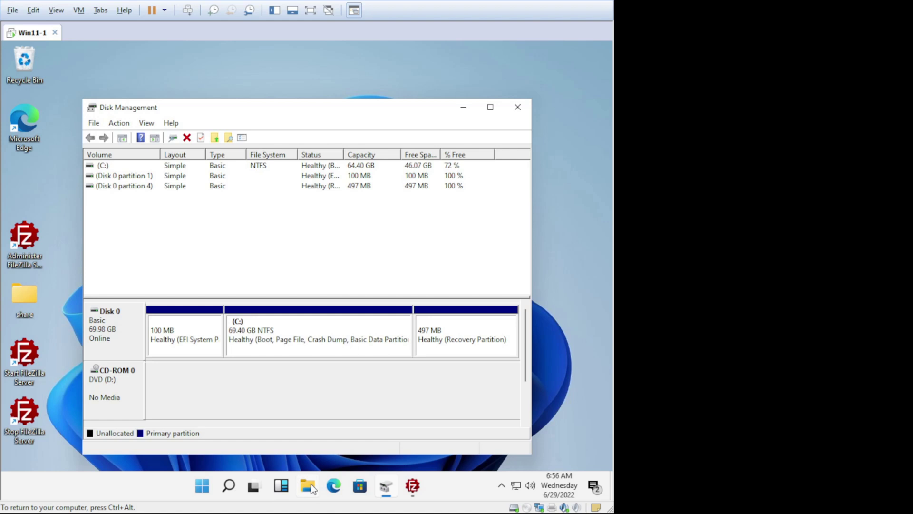
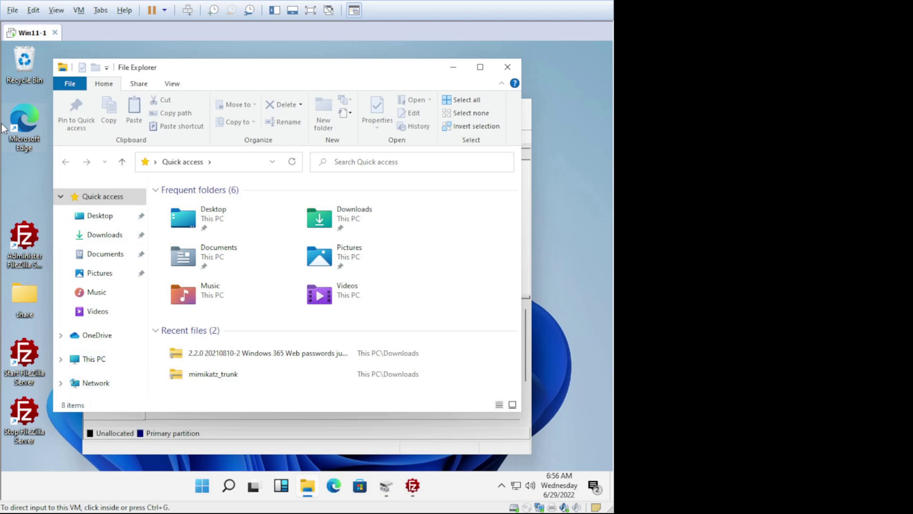
# Step: Show This PC to confirm Local Disk (C:) has 51.0 GB free of 69.3 GB
pyautogui.click(95, 359)
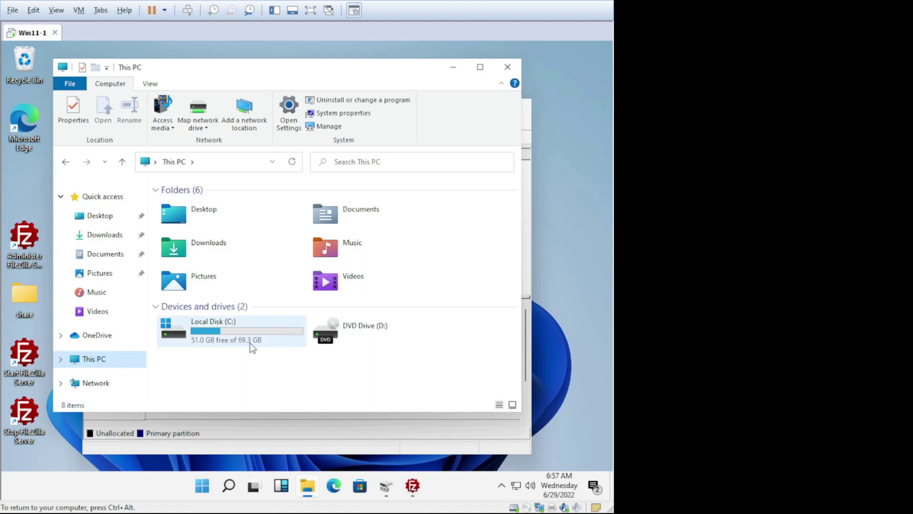
# Step: Close File Explorer and move Disk Management higher to view the enlarged C: partition
pyautogui.click(508, 67)
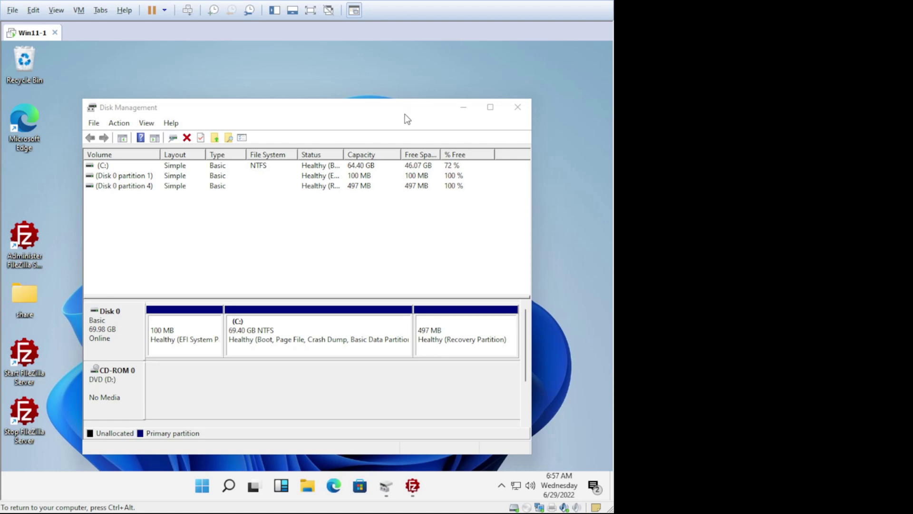
pyautogui.moveTo(406, 114); pyautogui.dragTo(418, 83)
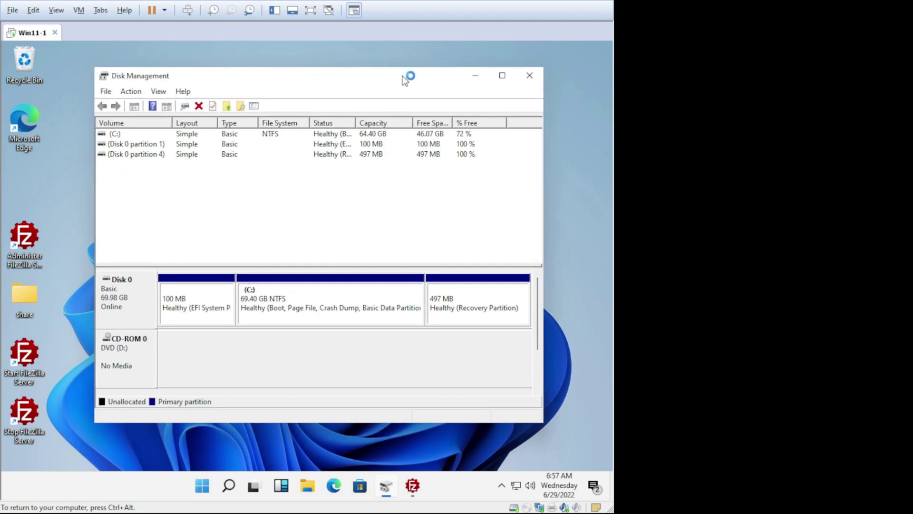